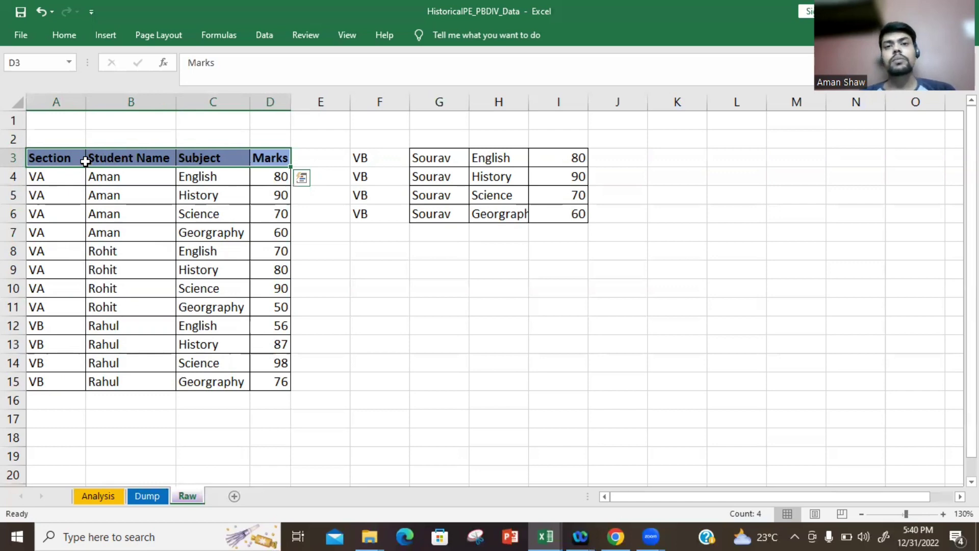
Step: Move through the Raw table's cells, then shift-select down the Marks column toward row 15
key("Down")
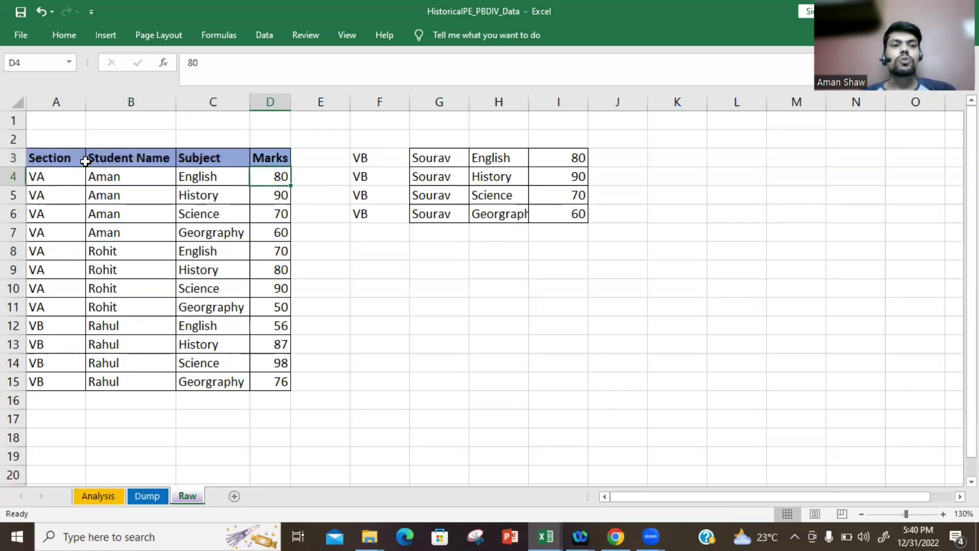
key("Up")
key("shift+Left")
key("shift+Left")
key("shift+Left")
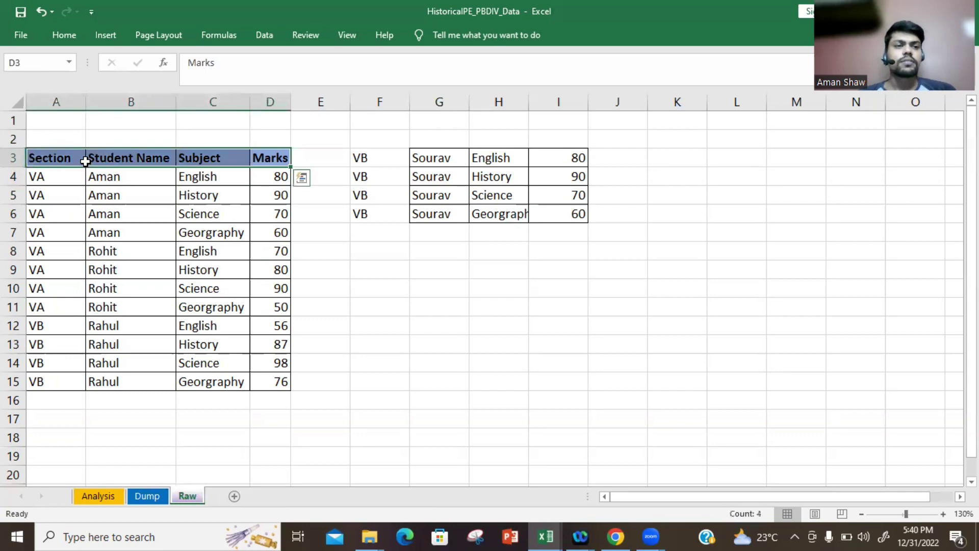
key("Down")
key("Left")
key("Up")
key("Left")
key("Left")
key("Down")
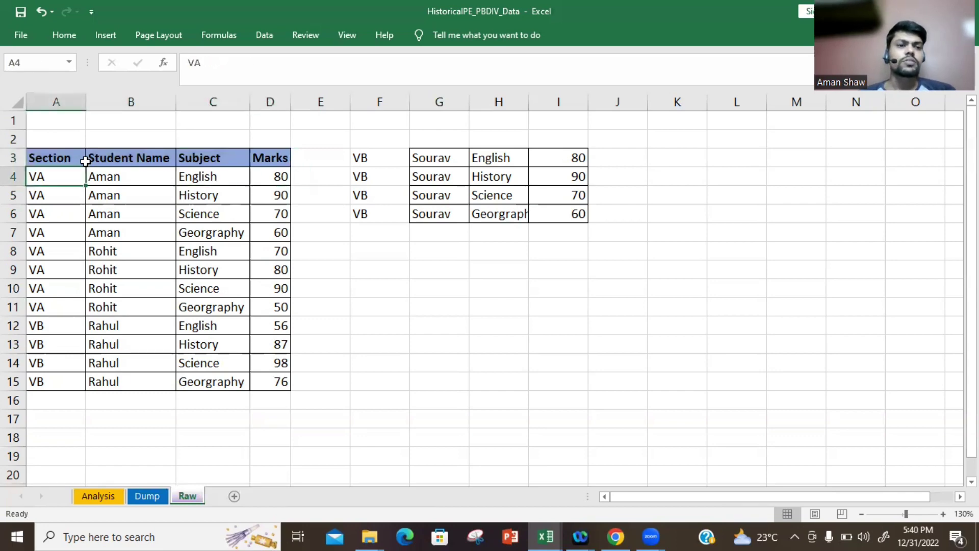
key("Down")
key("Down")
key("Right")
key("Up")
key("Up")
key("Up")
key("Down")
key("Right")
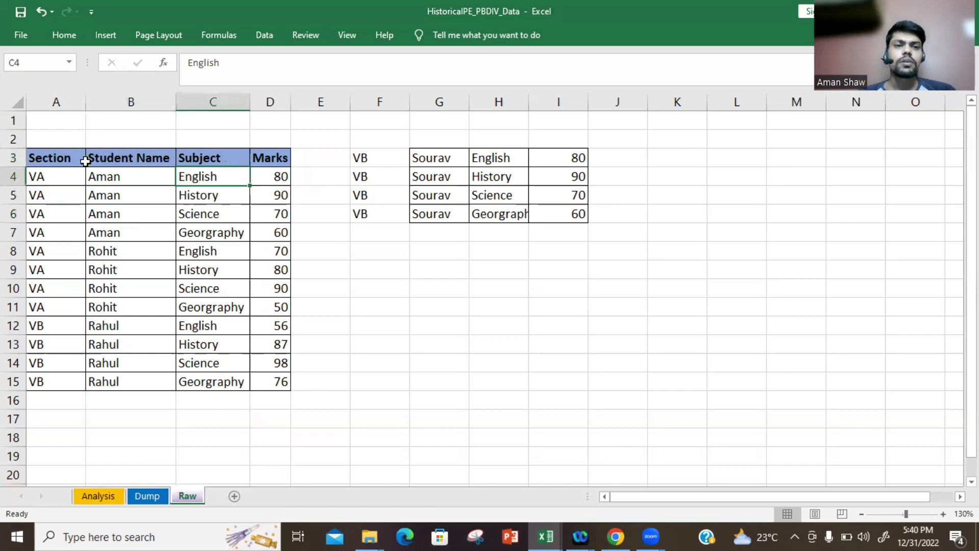
key("Down")
key("Down")
key("Down")
key("Up")
key("Up")
key("Right")
key("Up")
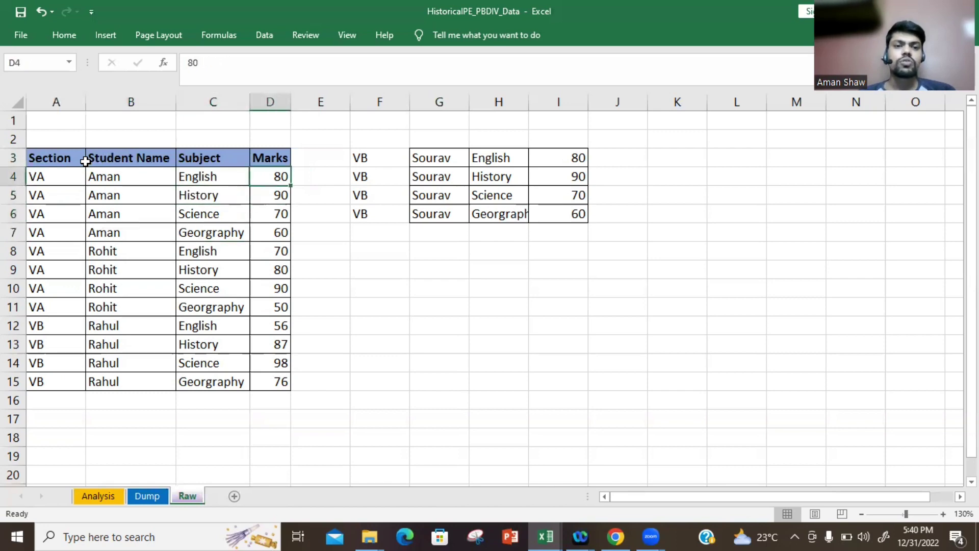
key("Up")
key("Down")
key("Down")
key("Down")
key("Down")
key("Down")
key("Up")
key("Up")
key("Up")
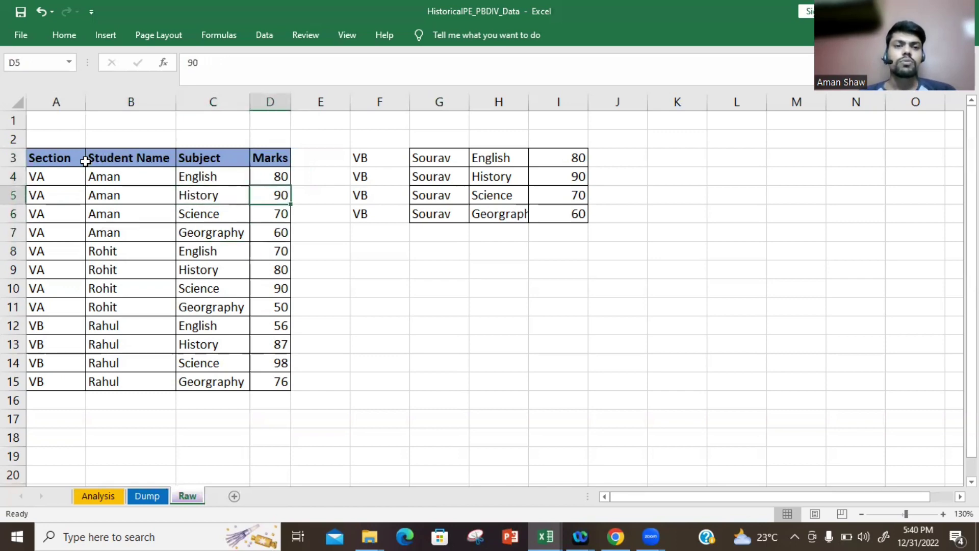
key("Up")
key("Up")
key("shift+Down")
key("shift+Down")
key("shift+Down")
key("shift+Down")
key("shift+Down")
key("shift+Down")
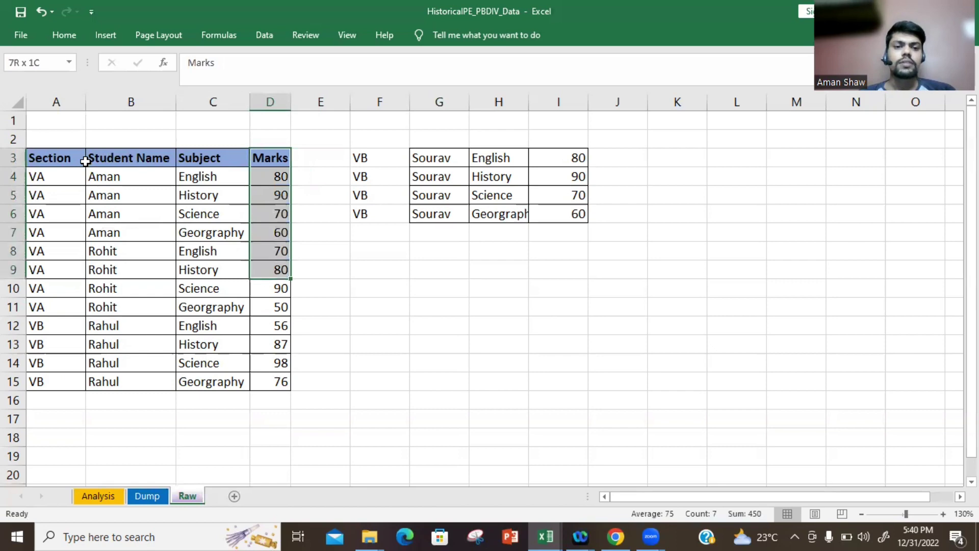
key("shift+Down")
key("shift+Down")
key("shift+Down")
key("shift+Down")
key("shift+Down")
key("shift+Down")
Step: Create a pivot table from the A3:D15 data on a new worksheet
key("shift+Left")
key("shift+Left")
key("shift+Left")
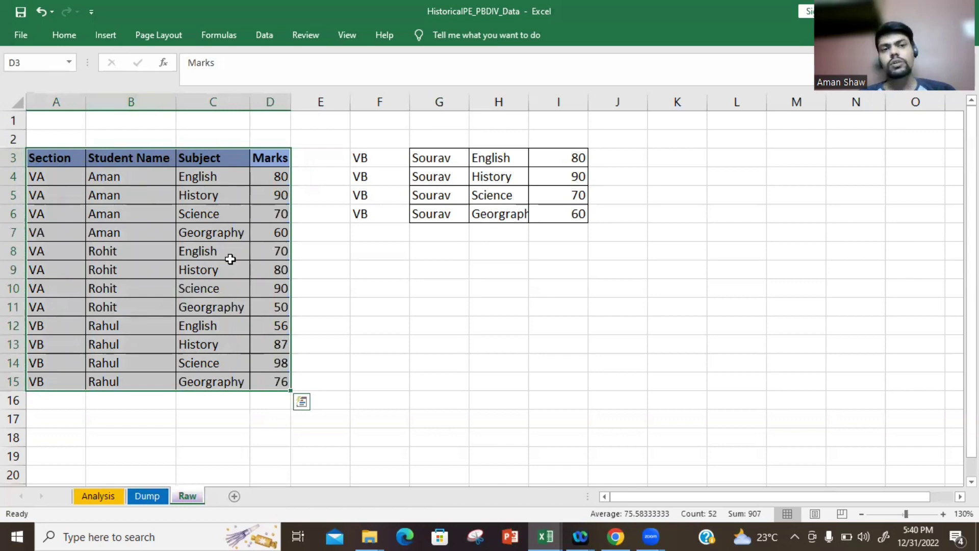
left_click(107, 36)
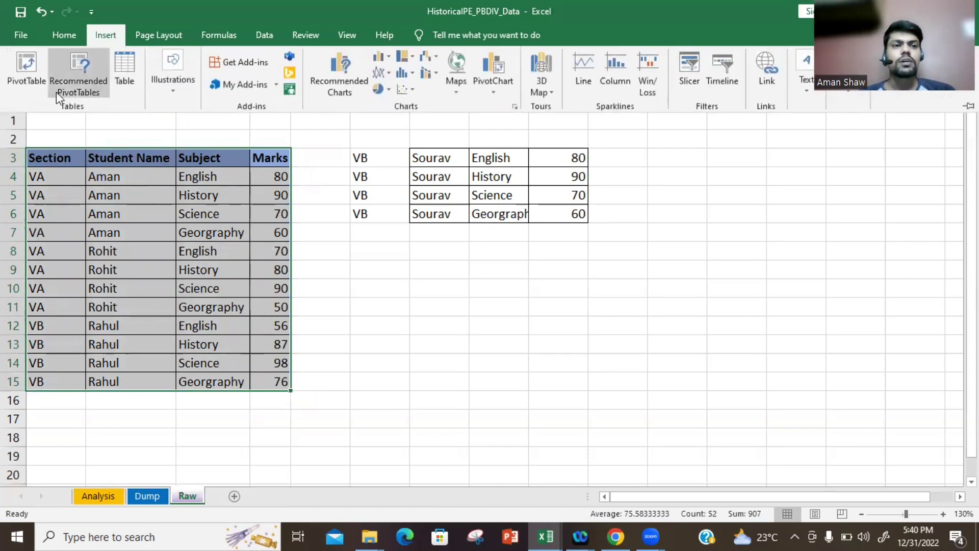
left_click(32, 83)
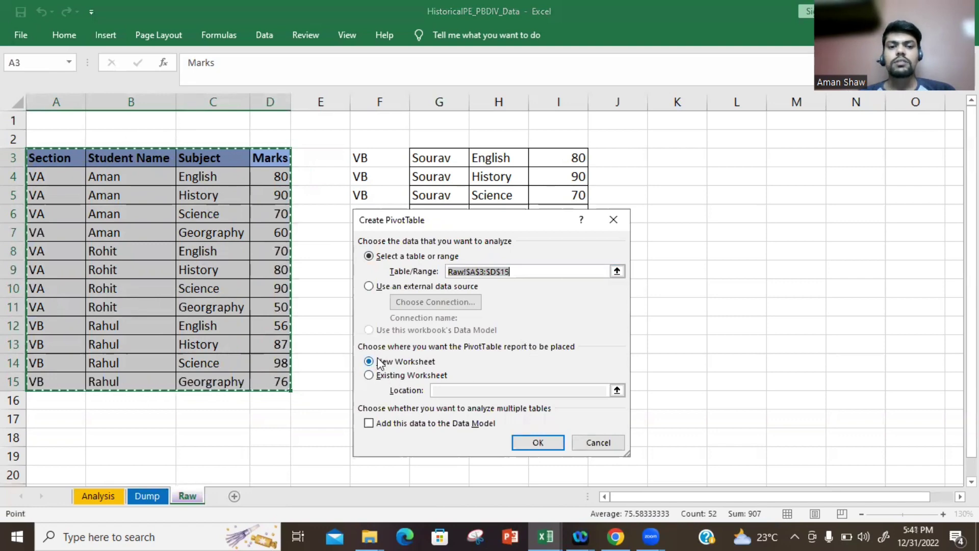
left_click(538, 442)
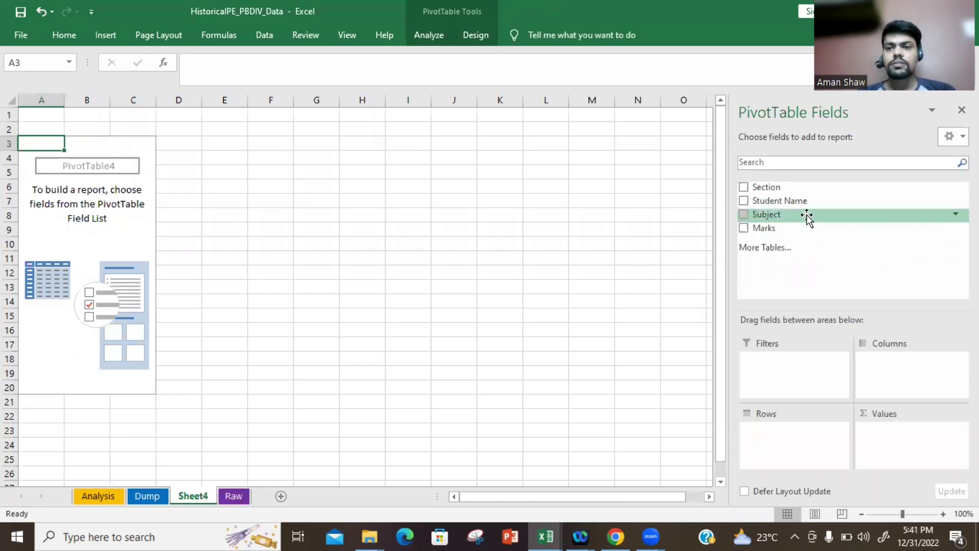
Step: Put Subject in Rows and Marks in Values to sum marks per subject
left_click_drag(807, 217, 796, 429)
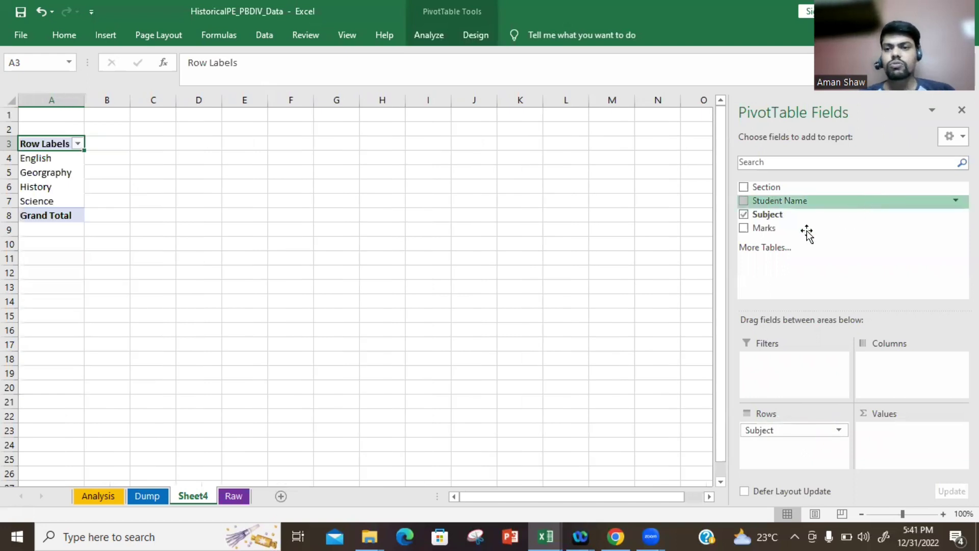
left_click_drag(791, 234, 907, 434)
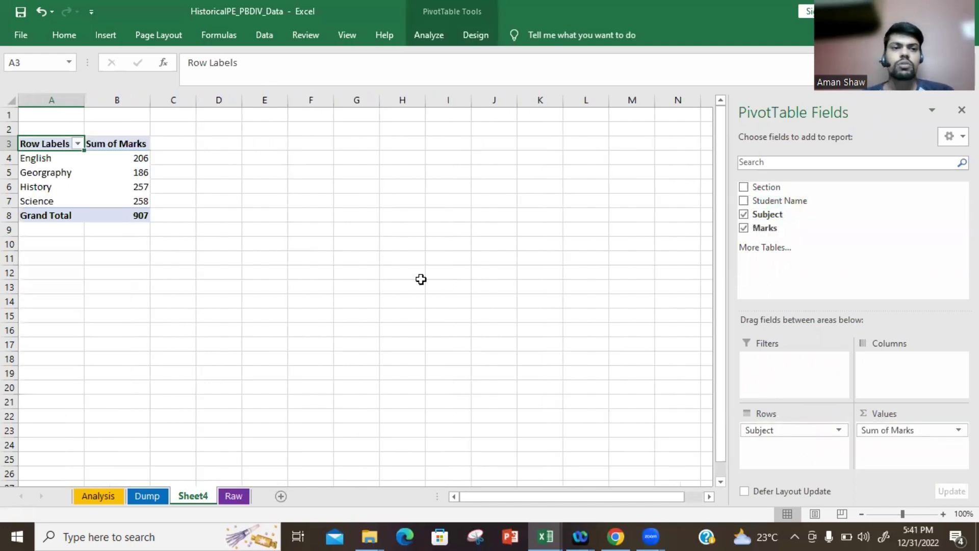
left_click(59, 147)
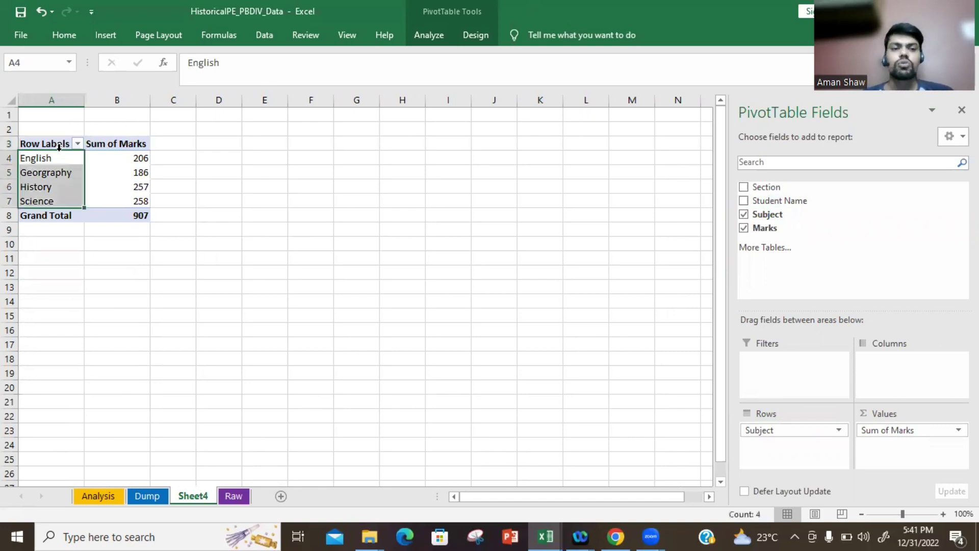
left_click(295, 251)
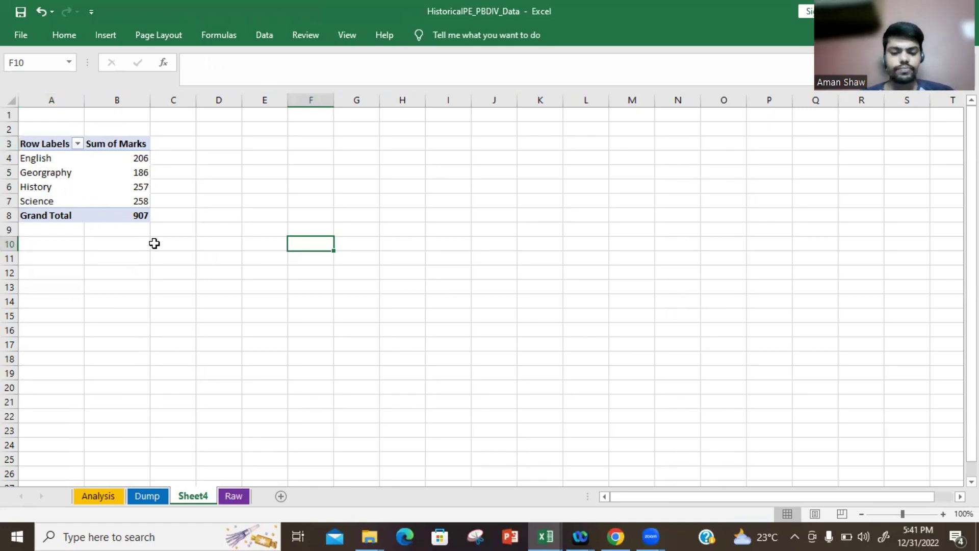
Step: On the Raw sheet, copy the four Sourav rows in F3:I6
key("ctrl+Page_Up")
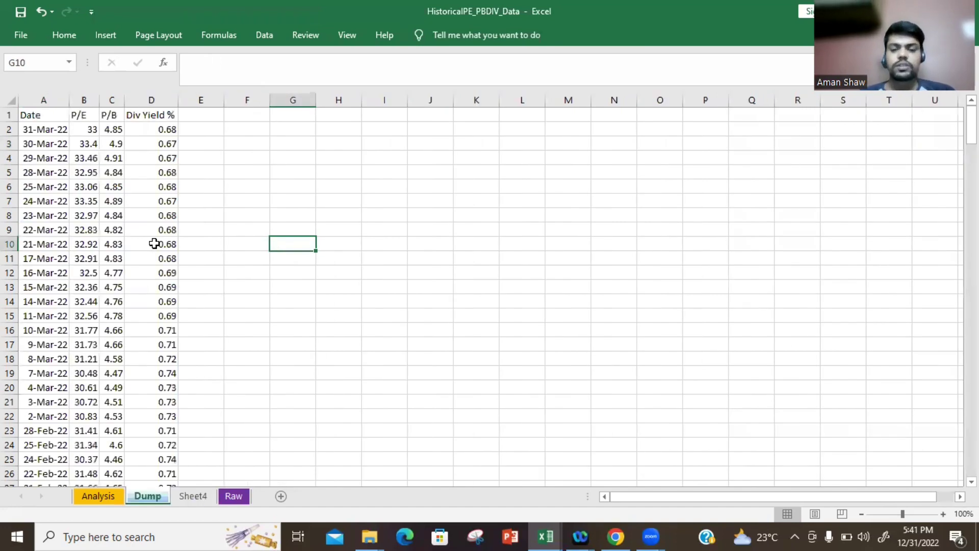
key("ctrl+Page_Down")
key("ctrl+Page_Down")
key("Up")
key("Up")
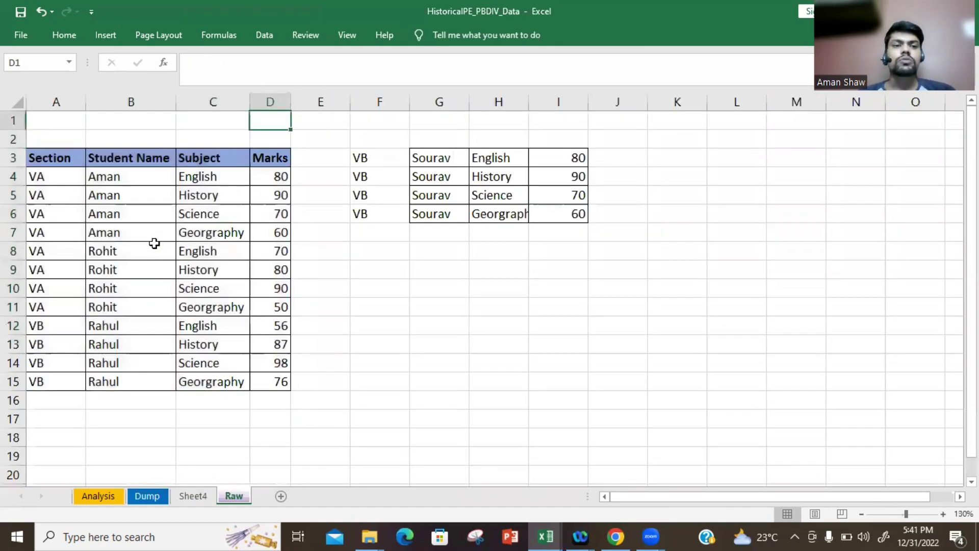
key("Down")
key("Down")
key("Down")
key("Left")
key("Left")
key("Right")
key("Right")
key("Right")
key("Right")
key("Right")
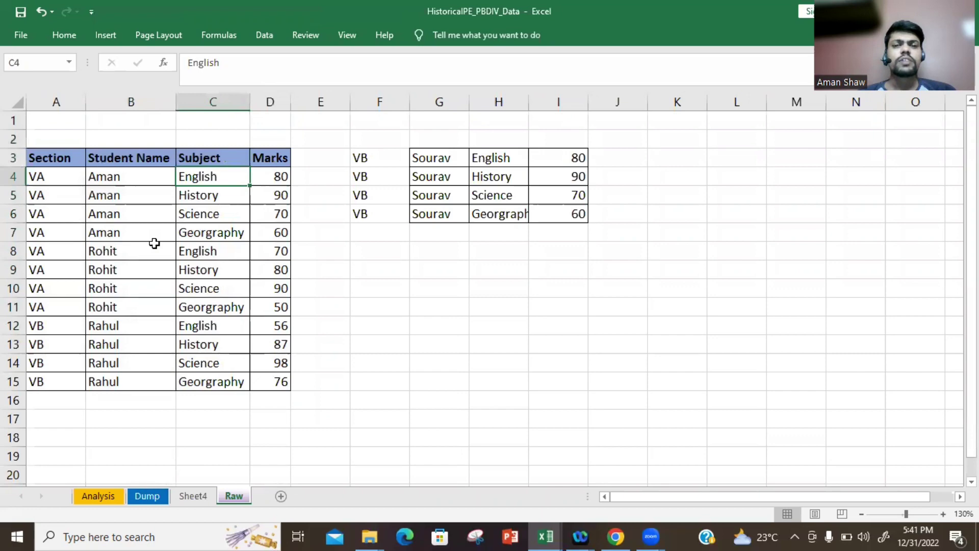
key("Up")
key("Left")
key("shift+Right")
key("shift+Right")
key("shift+Right")
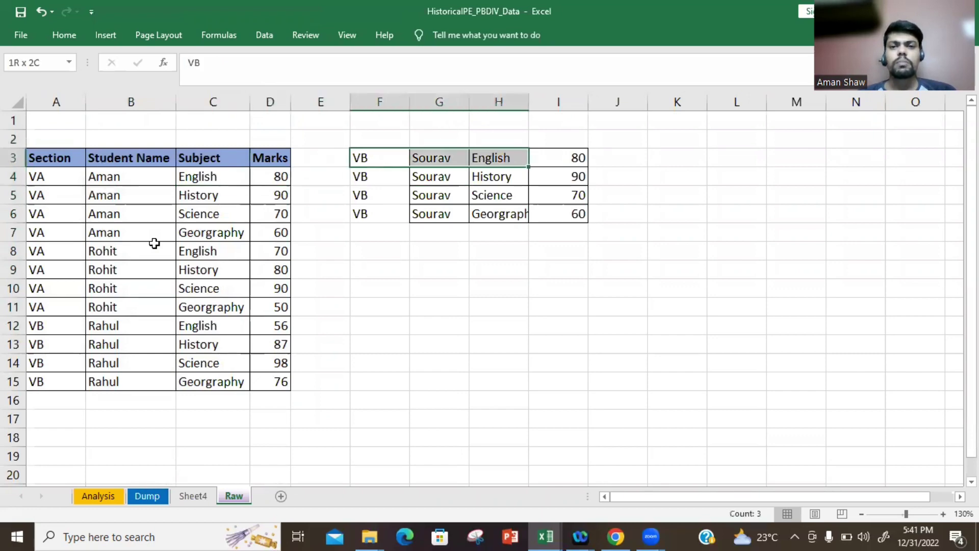
key("shift+Down")
key("shift+Down")
key("shift+Down")
key("shift+Down")
key("shift+Up")
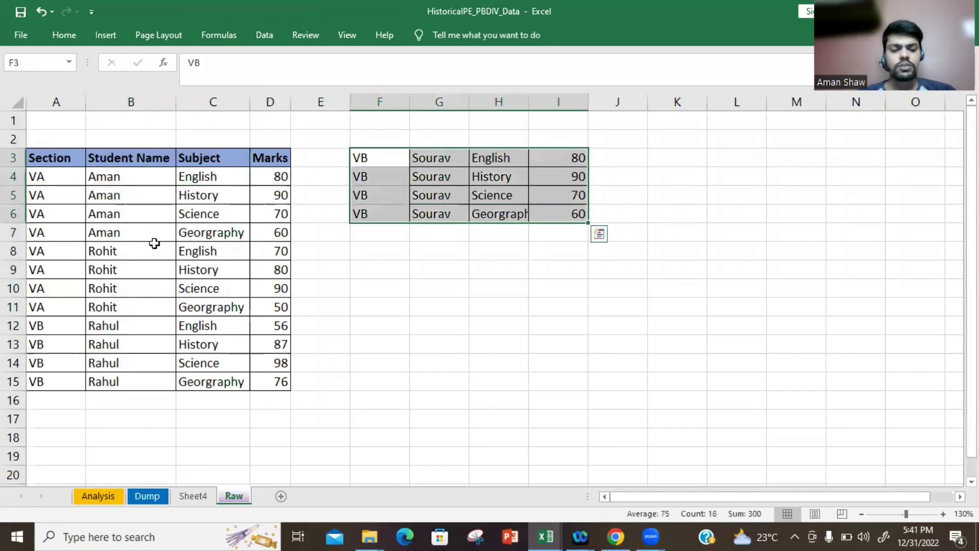
key("ctrl+c")
Step: Paste them below the table into A16:D19 and return to the Sheet4 pivot
key("Left")
key("Left")
key("Left")
key("Left")
key("Left")
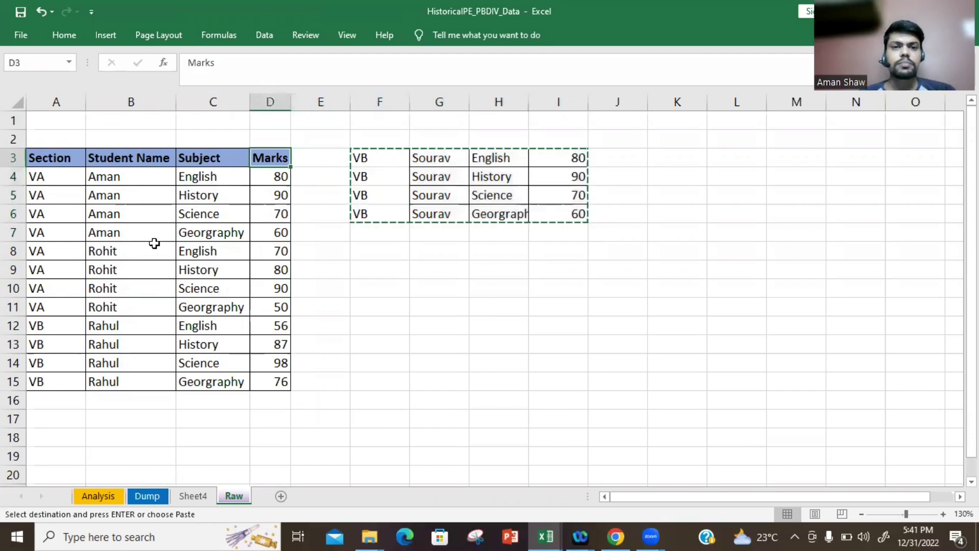
key("Down")
key("Down")
key("Down")
key("Down")
key("Down")
key("Down")
key("Down")
key("Down")
key("Down")
key("Down")
key("Down")
key("Down")
key("Down")
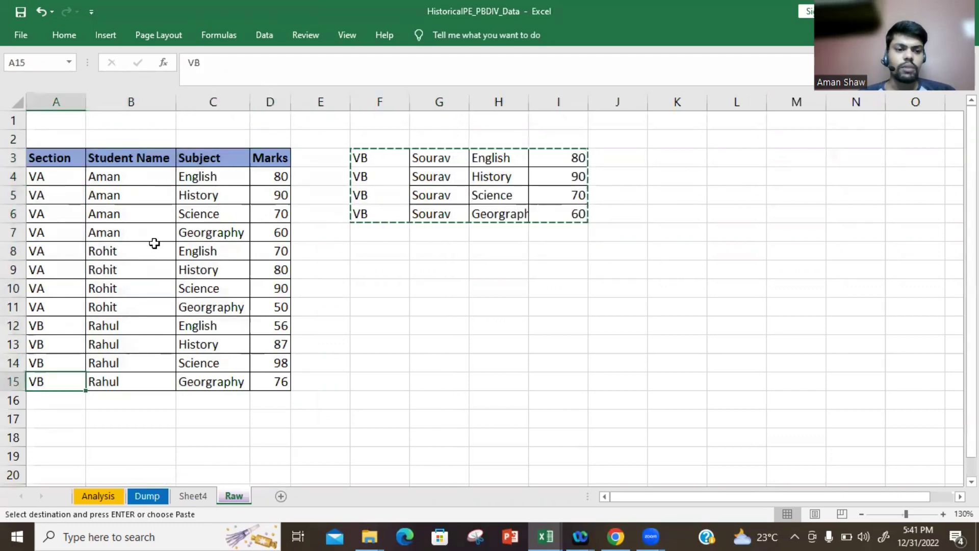
key("Return")
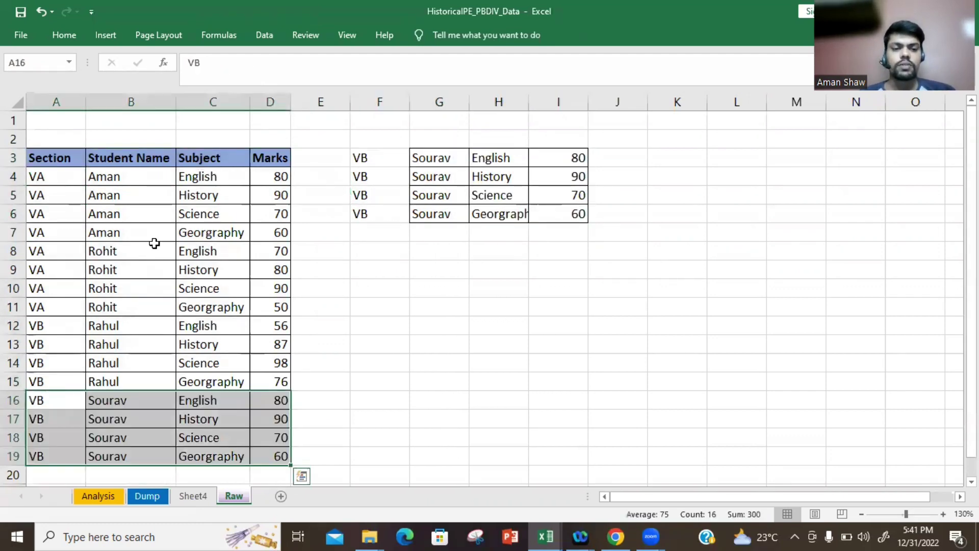
key("ctrl+Page_Up")
key("Left")
key("Left")
key("Left")
key("Left")
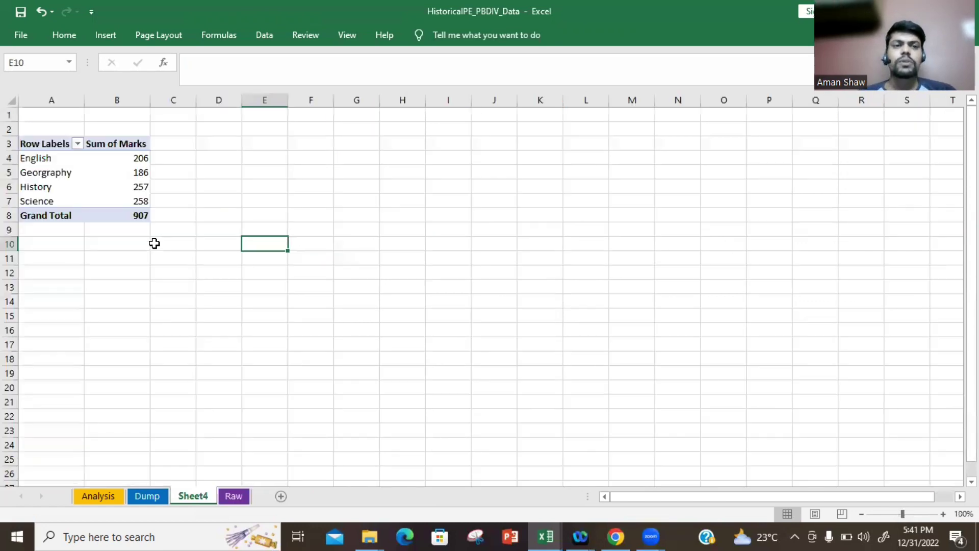
key("Up")
key("Up")
key("Up")
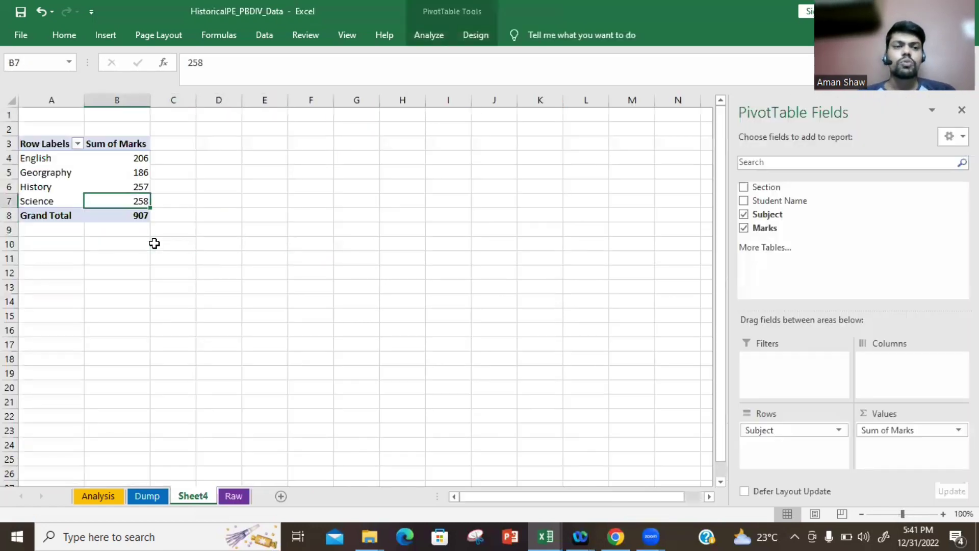
right_click(104, 186)
left_click(171, 250)
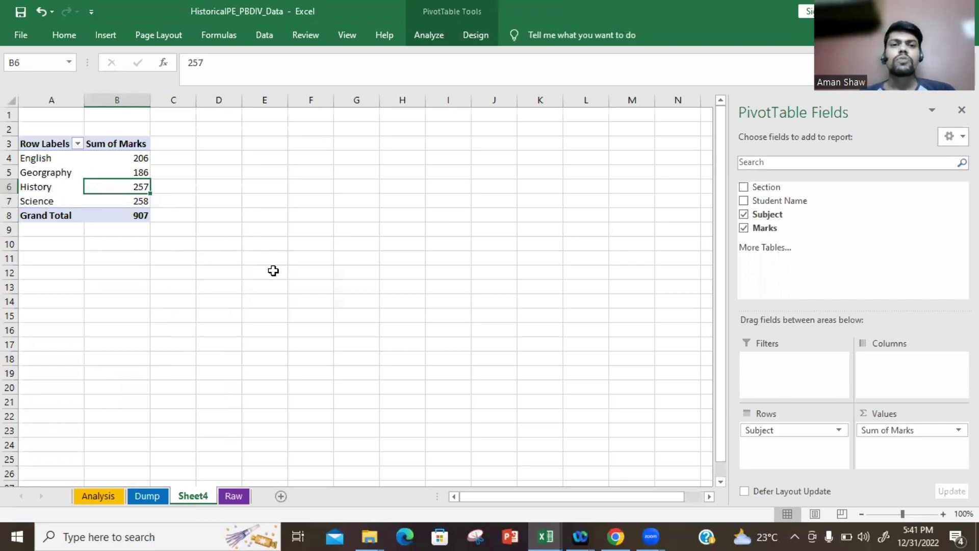
left_click(429, 44)
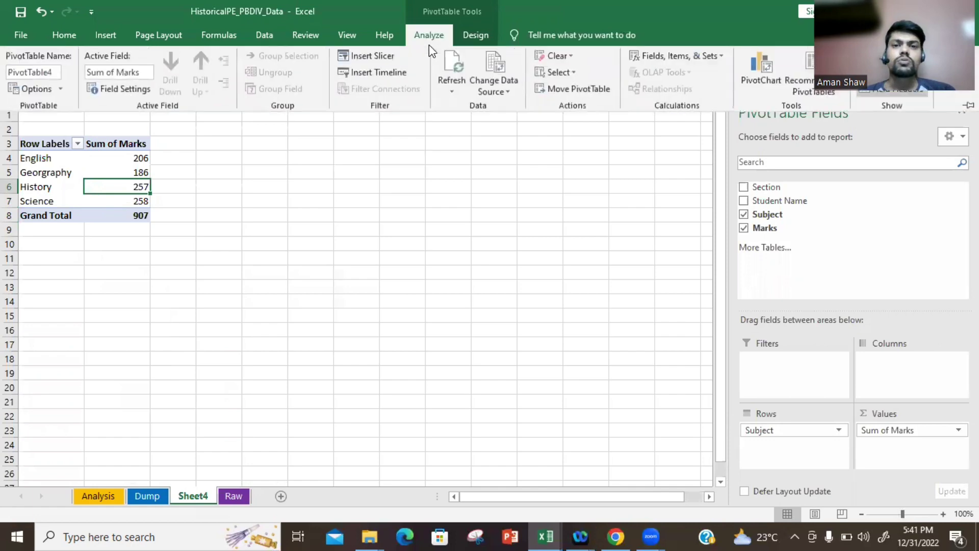
left_click(491, 96)
left_click(498, 106)
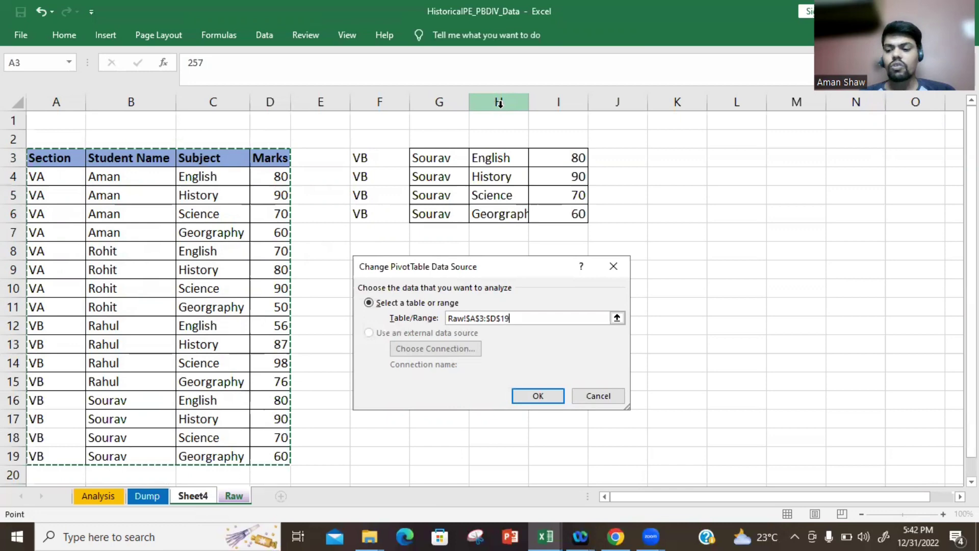
key("Return")
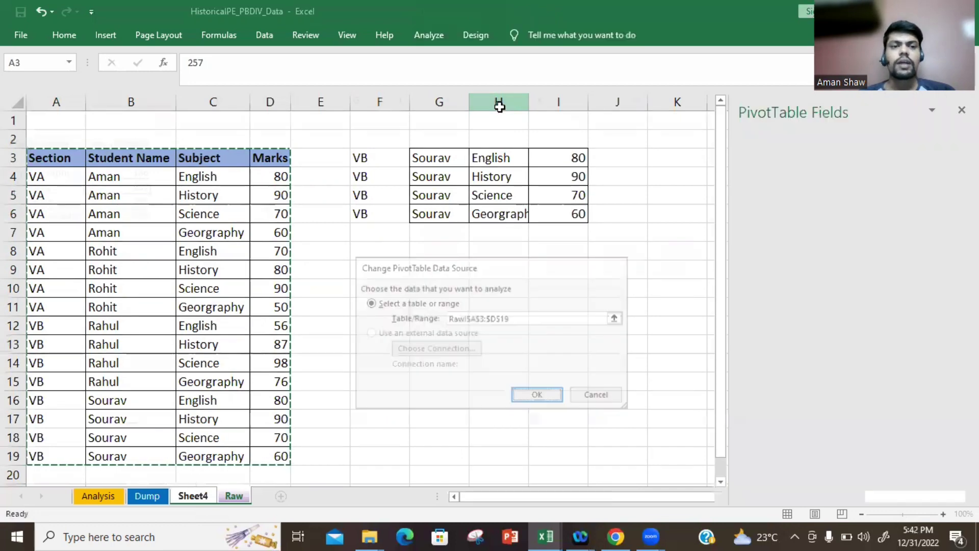
key("ctrl+z")
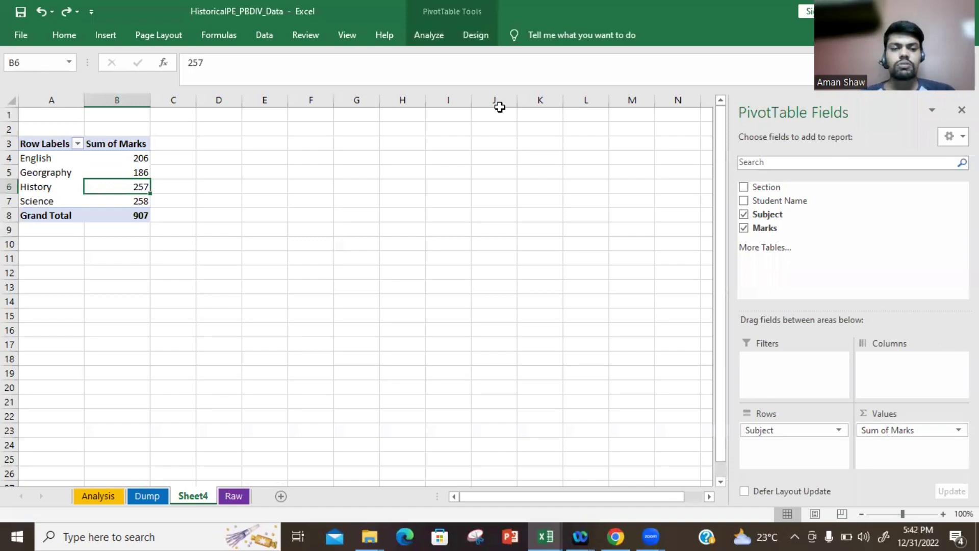
Step: On the Raw sheet, clear and delete rows 16 to 19 holding the Sourav data
key("ctrl+Page_Down")
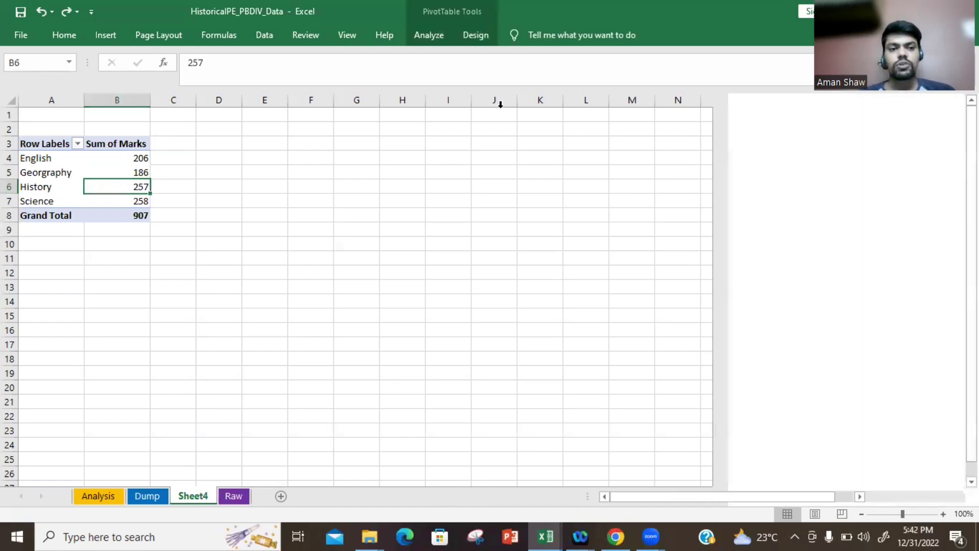
key("Delete")
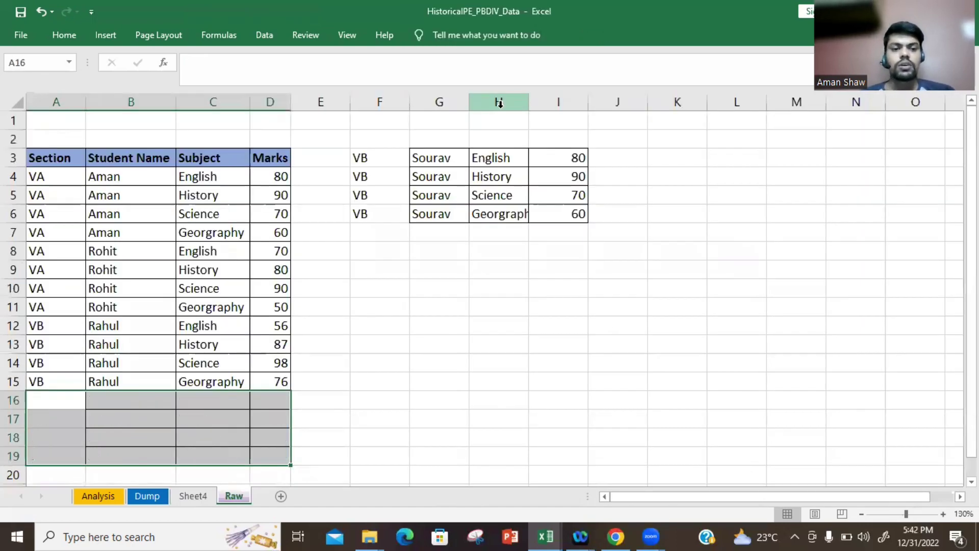
key("shift+space")
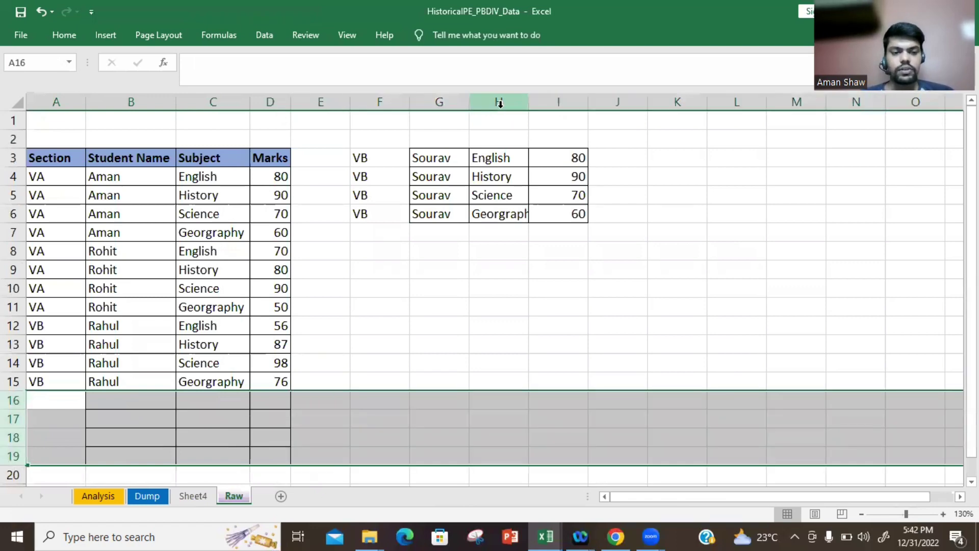
key("ctrl+minus")
Step: Move back up to header cell A3 and select the data range A3:D15
key("Down")
key("Up")
key("Up")
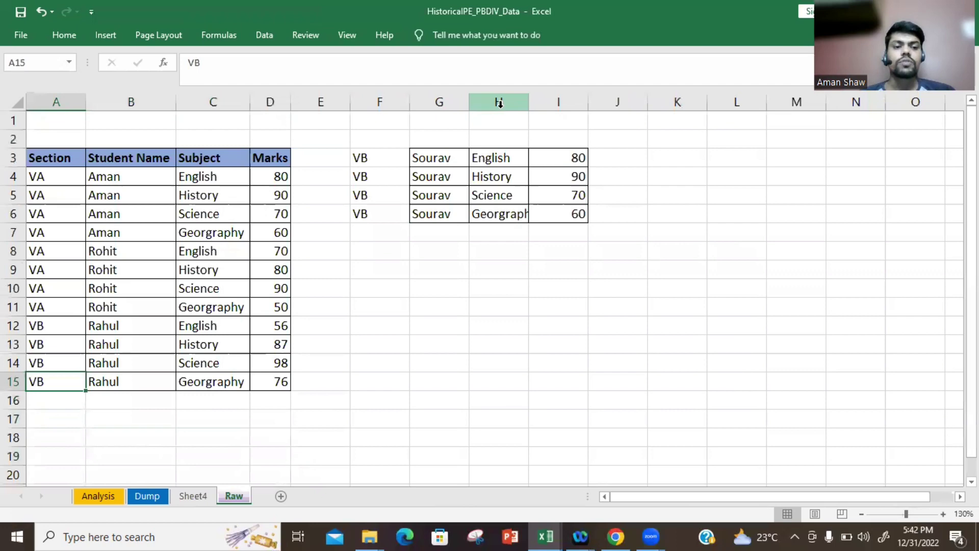
key("Up")
key("Up")
key("Up")
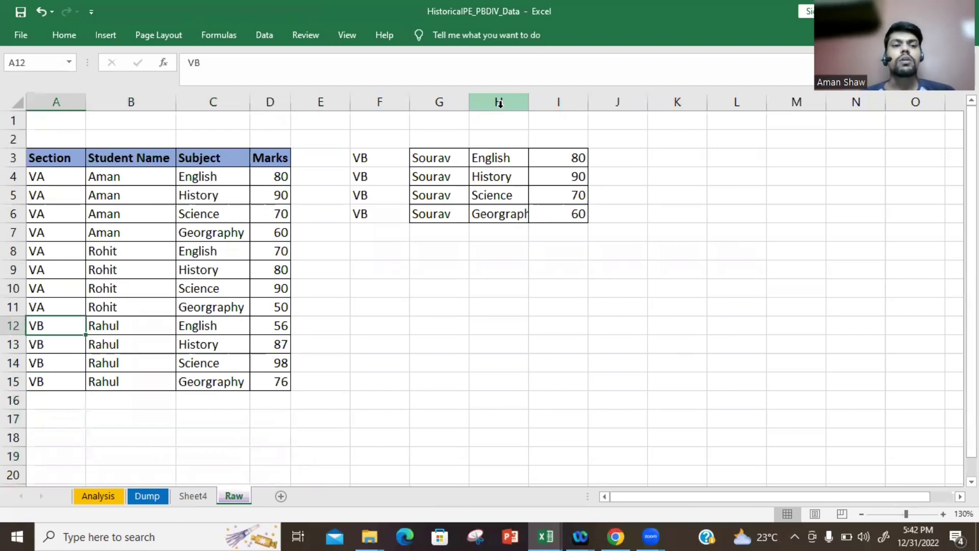
key("Up")
key("Up")
key("Up")
key("Up")
key("Up")
key("Up")
key("Up")
key("Up")
key("Up")
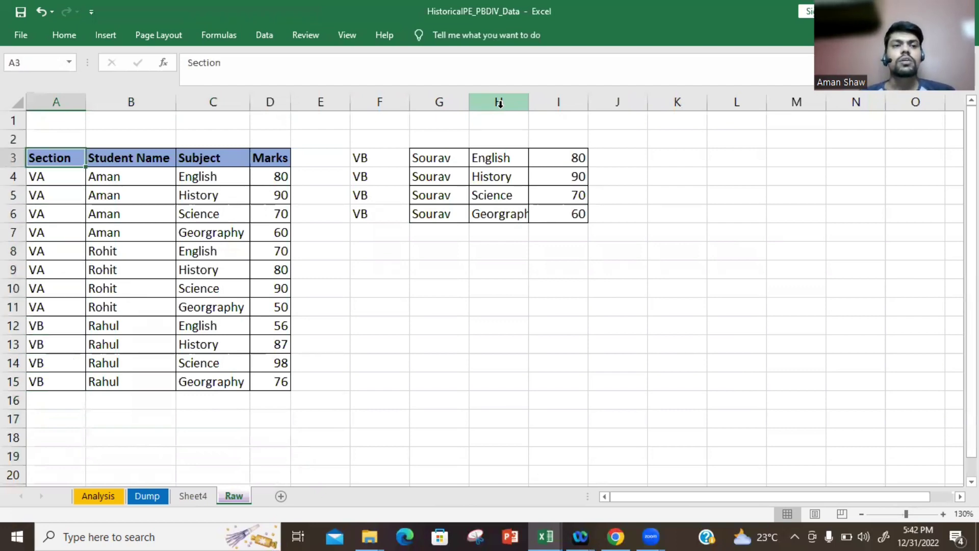
key("ctrl+a")
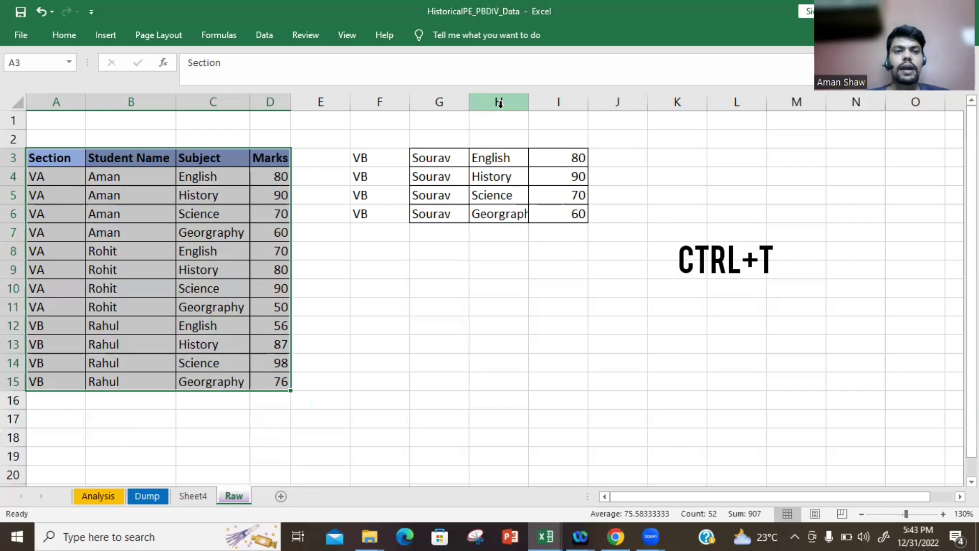
Step: Convert A3:D15 into an Excel table with headers using Ctrl+T
key("ctrl+t")
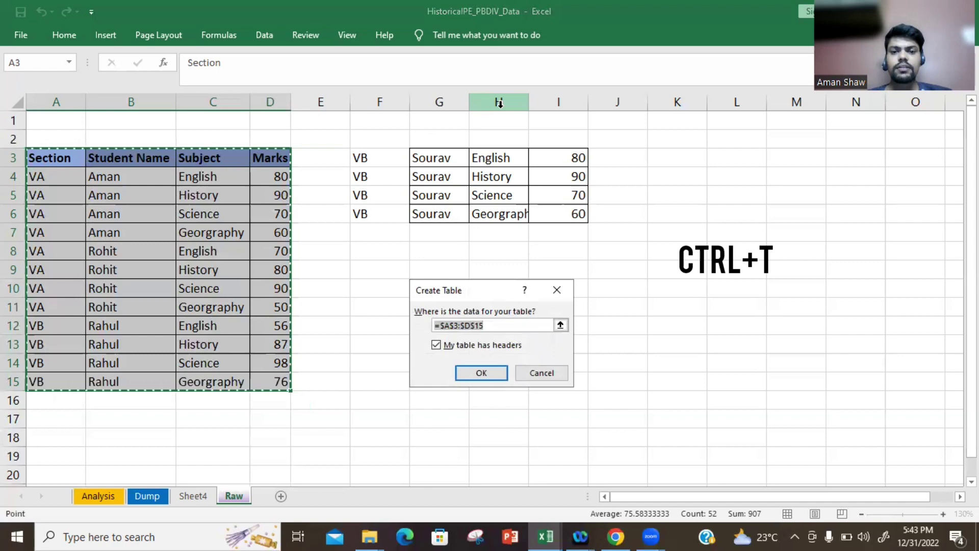
key("Return")
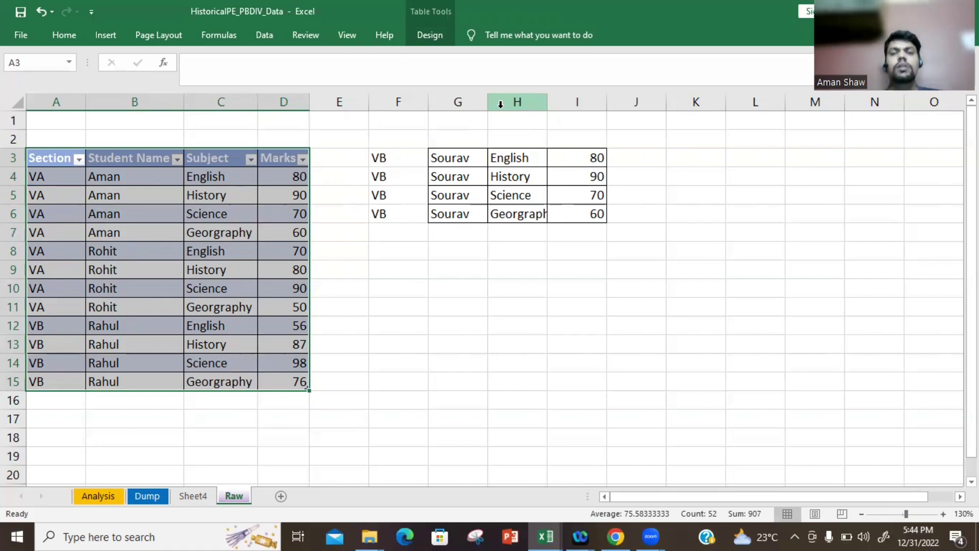
key("Right")
key("Right")
key("Right")
key("Right")
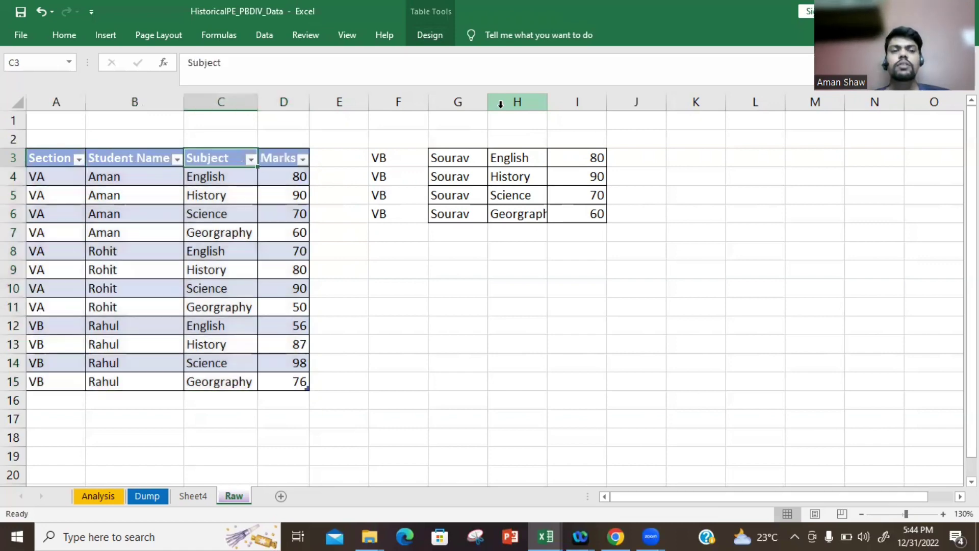
key("Down")
key("Down")
key("Down")
key("Down")
key("Down")
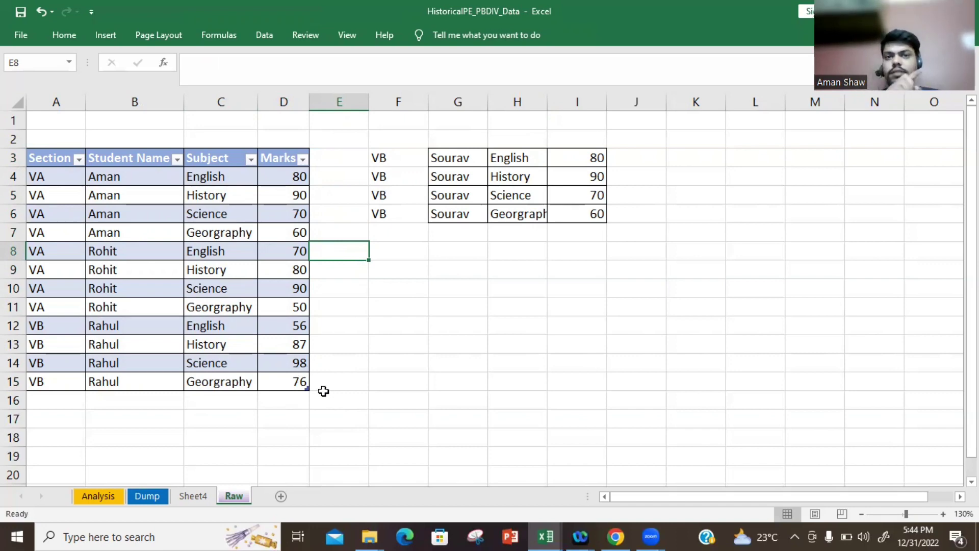
Step: Copy the Sourav rows F3:I6 and paste them at A16 to extend the table
left_click(456, 153)
key("Left")
key("shift+Right")
key("shift+Right")
key("shift+Right")
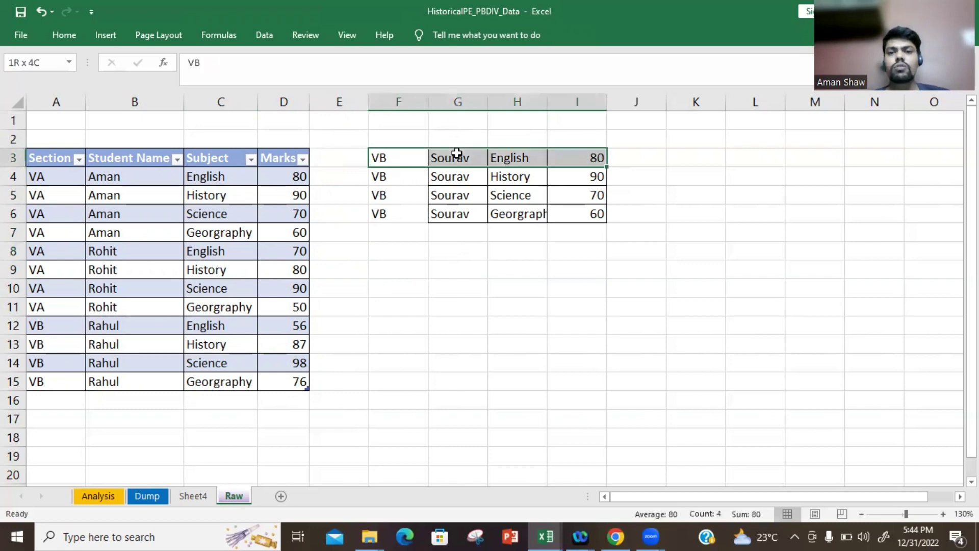
key("shift+Down")
key("shift+Down")
key("shift+Down")
key("ctrl+c")
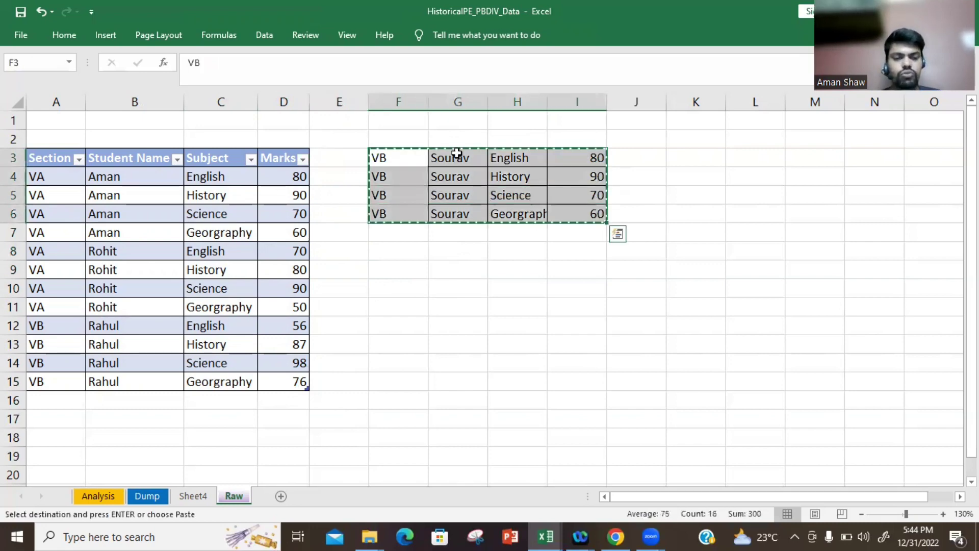
left_click(54, 391)
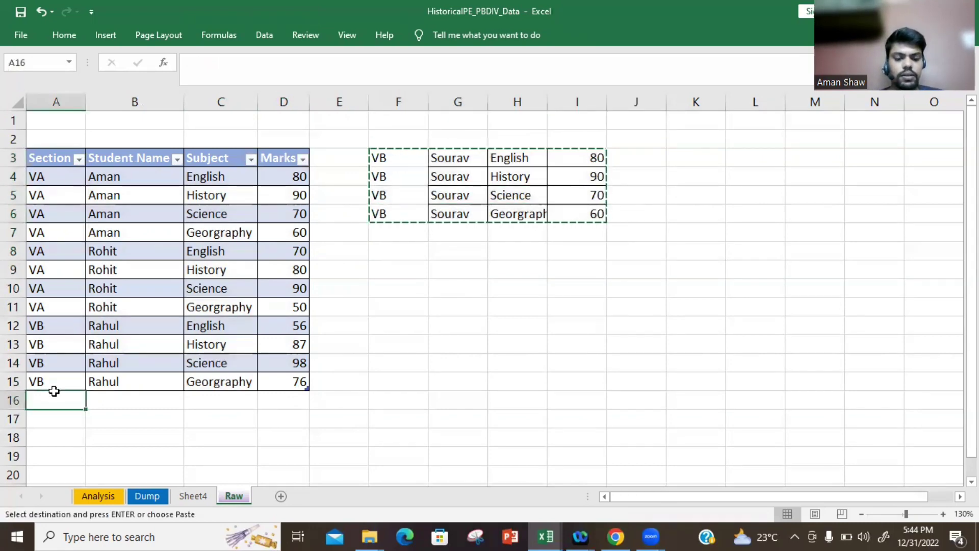
key("ctrl+v")
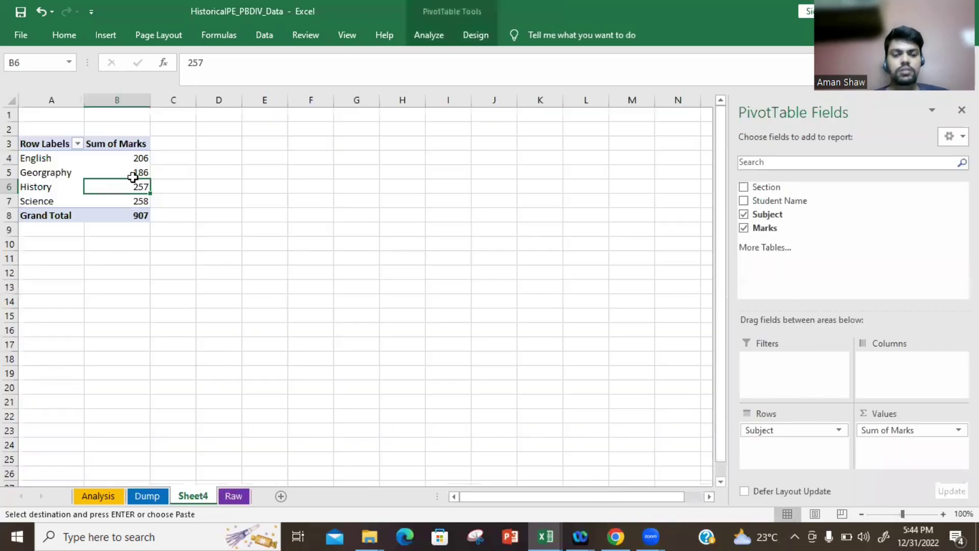
Step: Refresh the Sheet4 pivot so its Grand Total becomes 1207
right_click(133, 176)
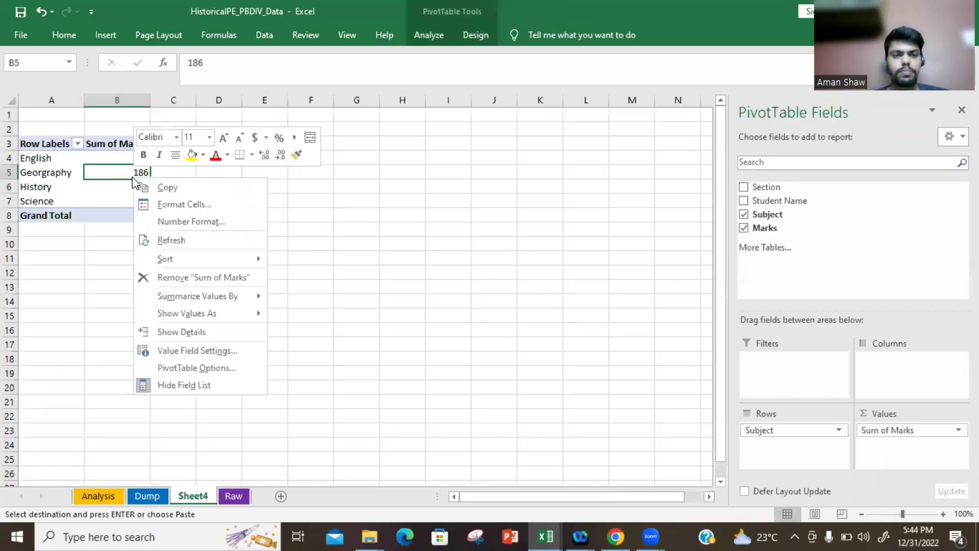
left_click(171, 240)
left_click(181, 241)
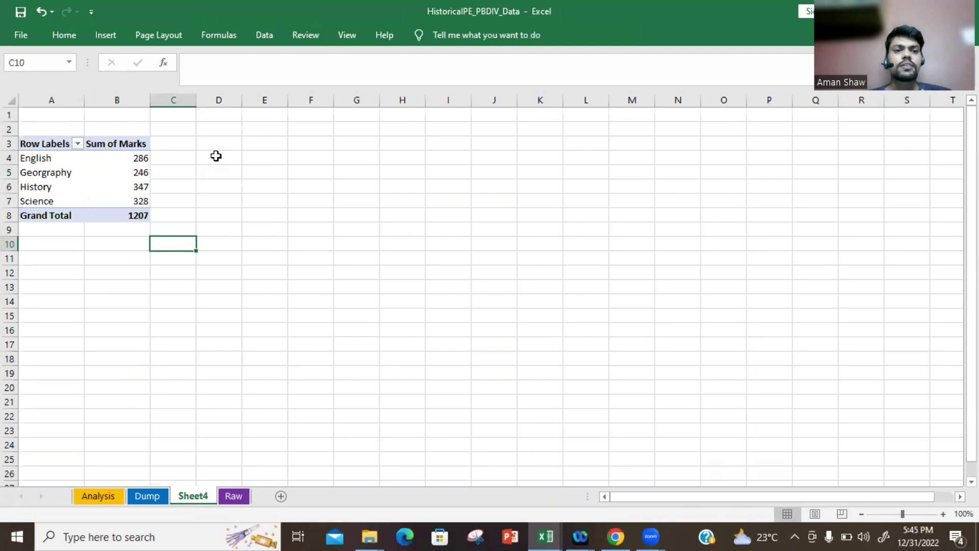
Step: Insert Section and Student Name slicers for the marks pivot table
left_click(128, 164)
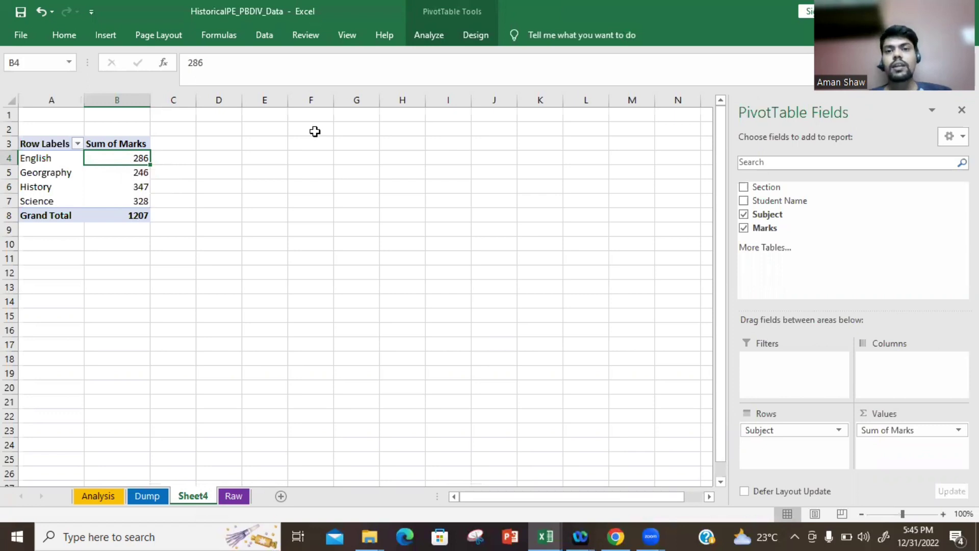
left_click(106, 33)
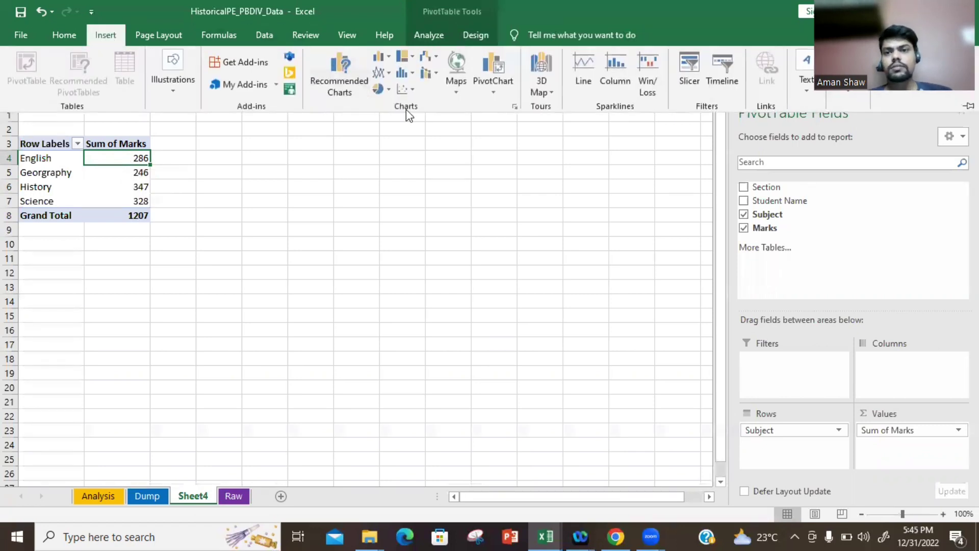
left_click(695, 80)
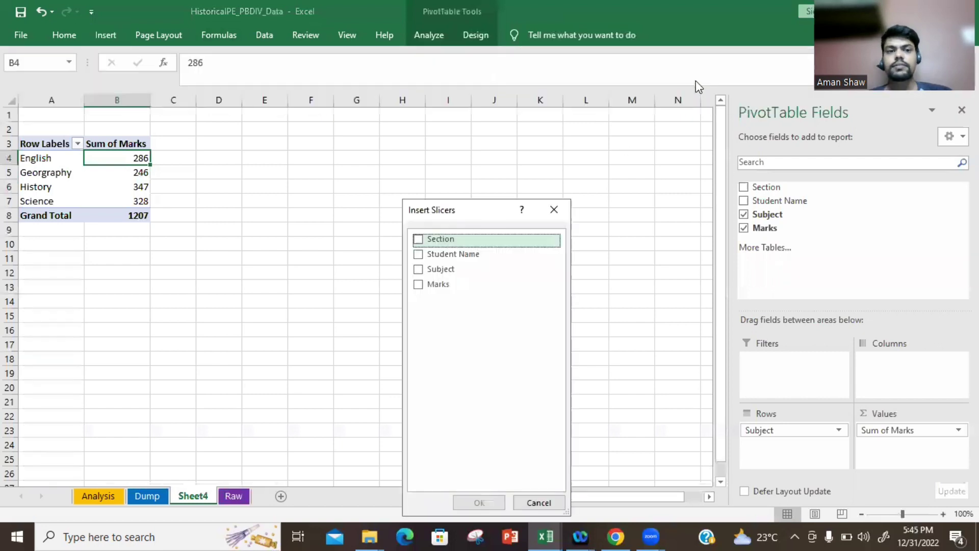
left_click(419, 239)
left_click(418, 255)
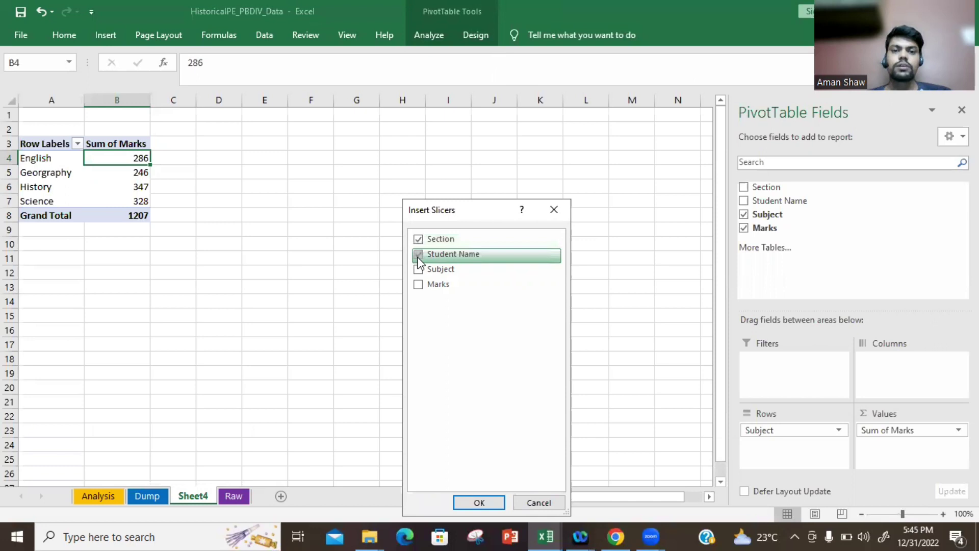
left_click(479, 502)
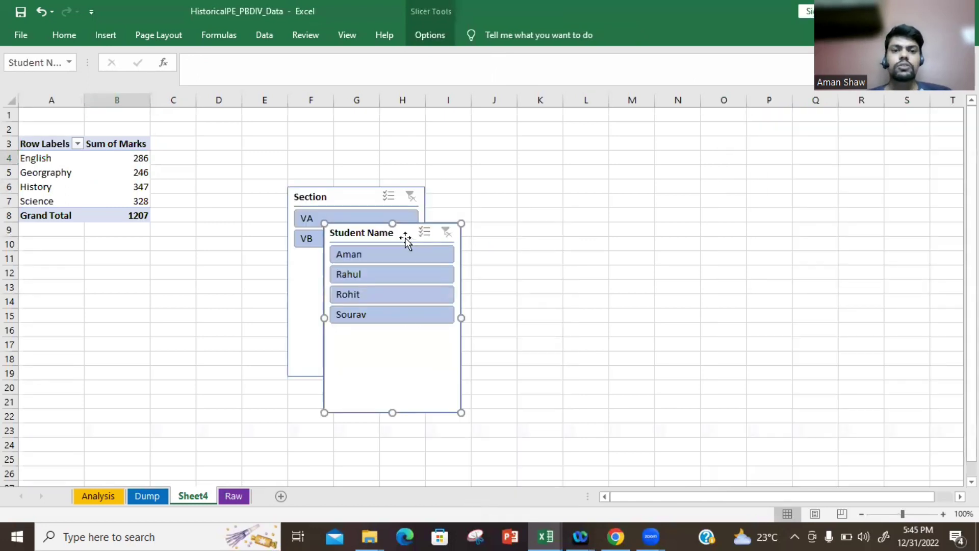
Step: Move the Student Name slicer beside Section and filter by section VA, then VB
left_click_drag(390, 232, 521, 209)
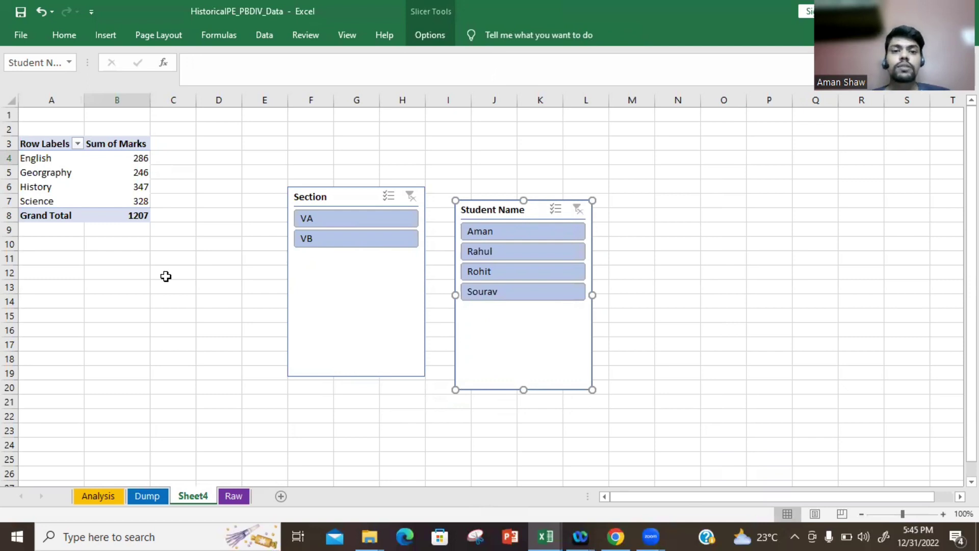
left_click(329, 219)
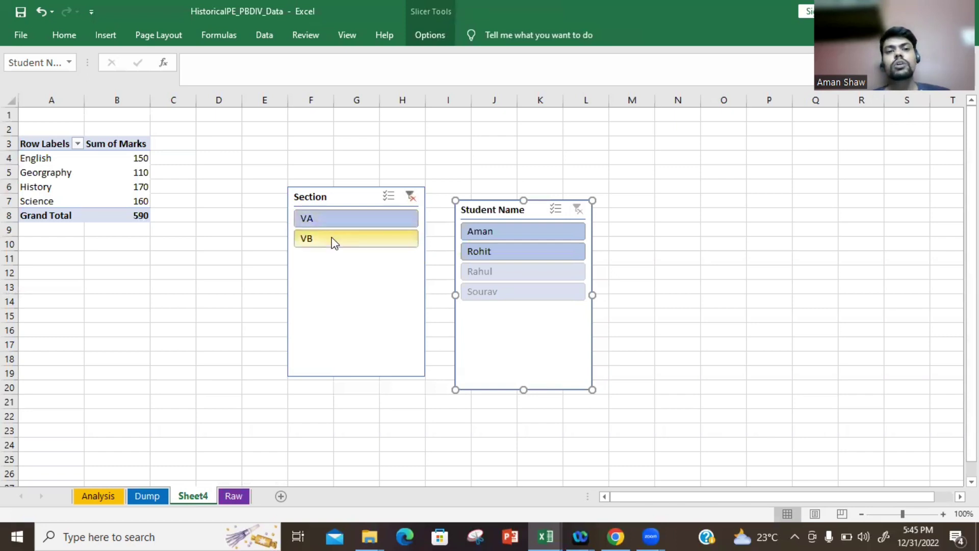
left_click(332, 237)
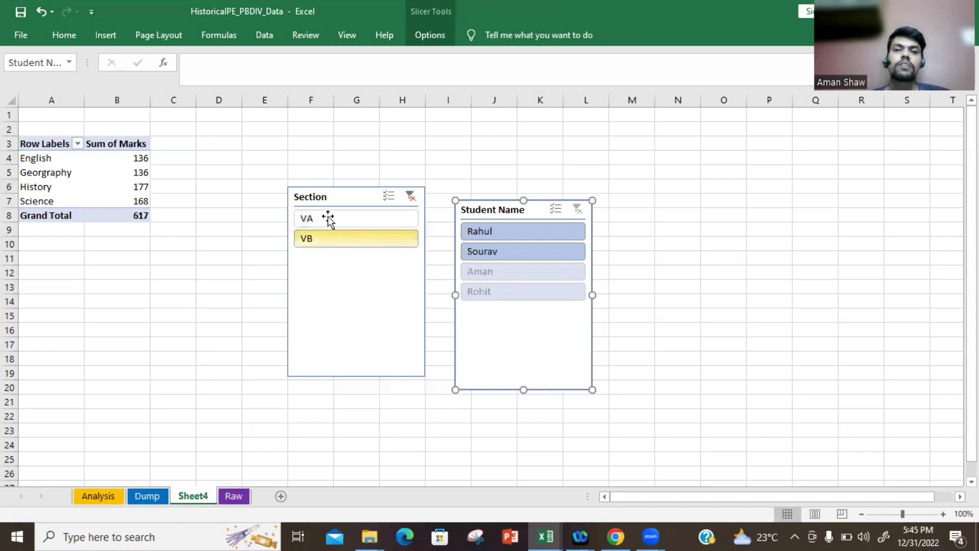
Step: Clear the section filter, then filter to section VA and student Aman (total 300)
left_click(410, 196)
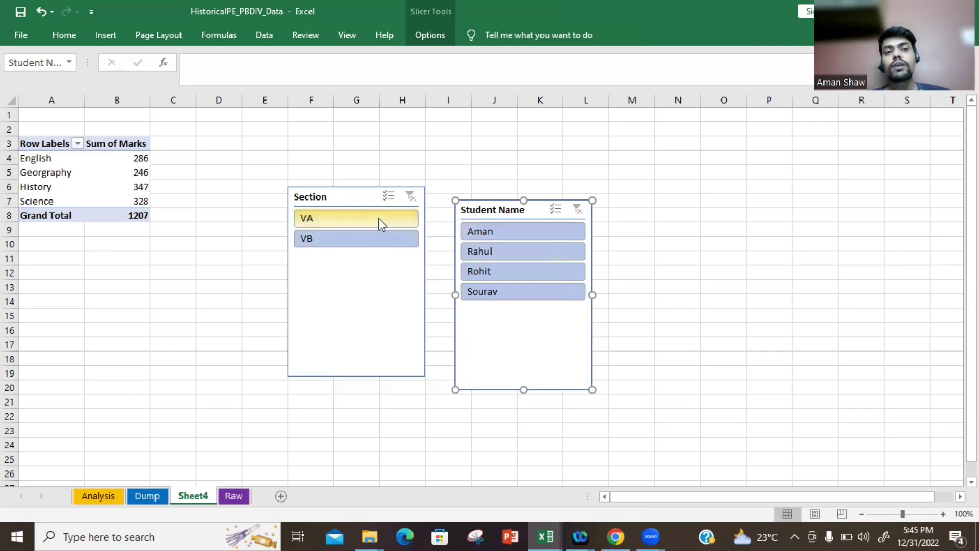
left_click(336, 218)
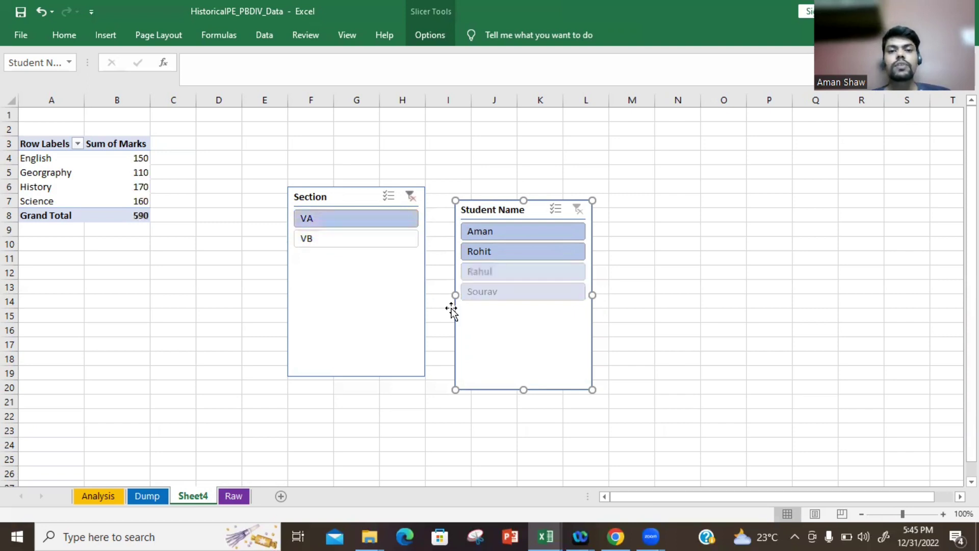
left_click(519, 234)
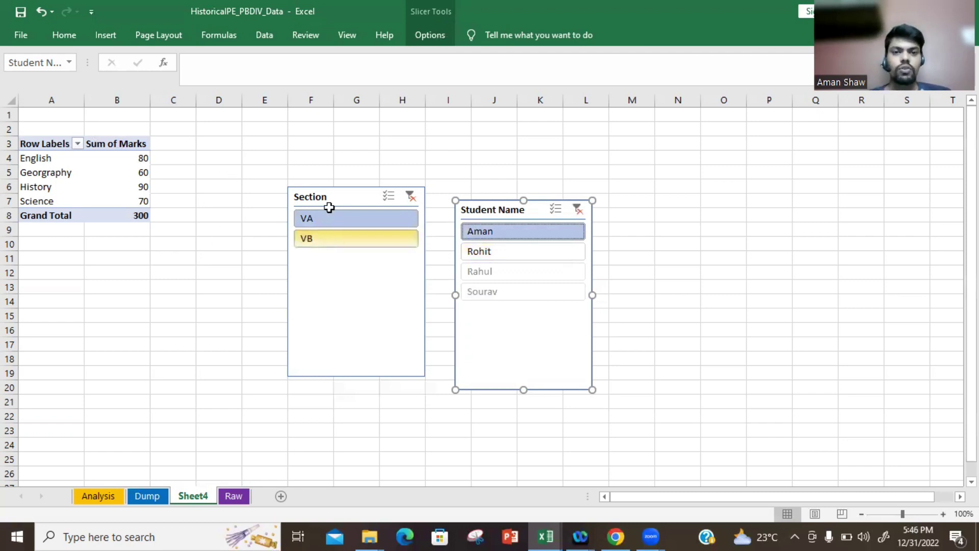
Step: Undo the slicer filters and slicers, restoring the pivot's 1207 total
key("ctrl+z")
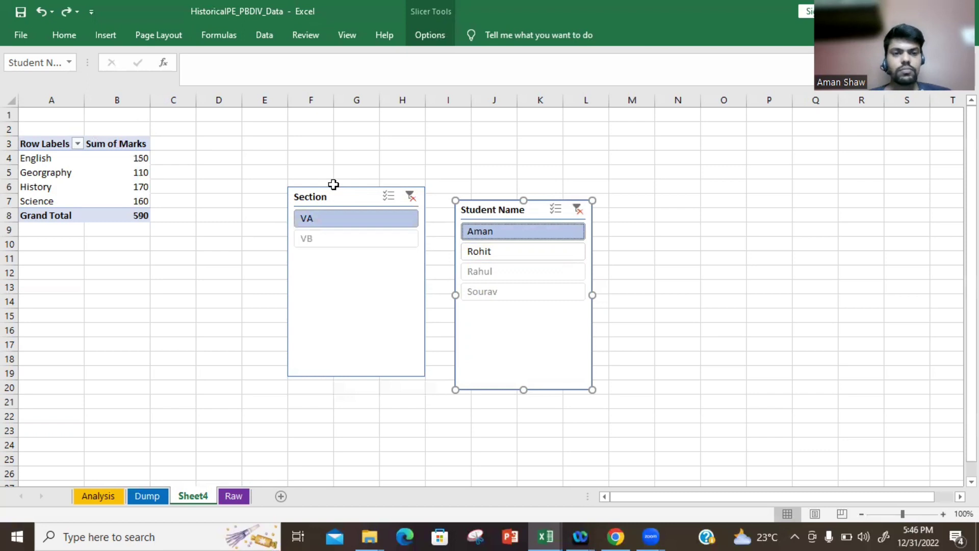
key("ctrl+z")
key("ctrl+y")
key("ctrl+z")
key("ctrl+z")
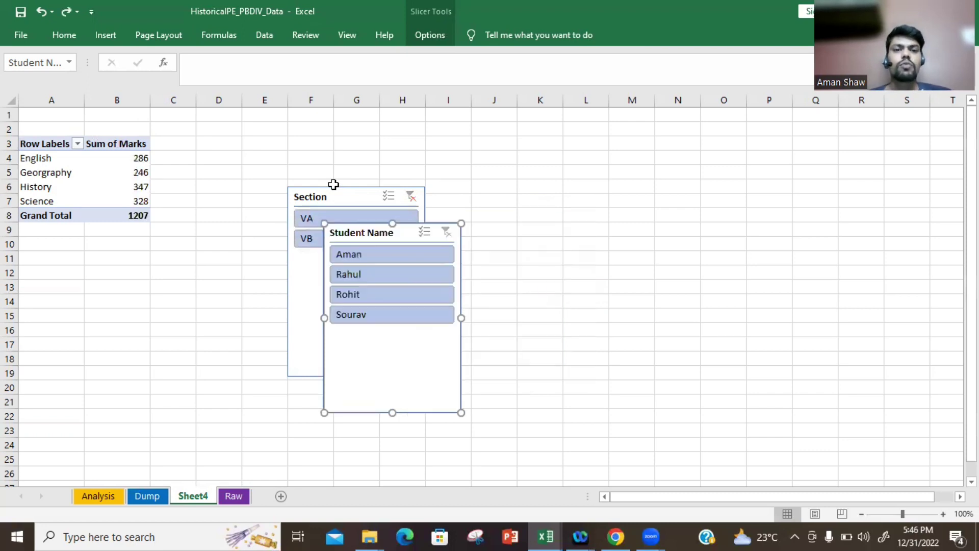
key("ctrl+z")
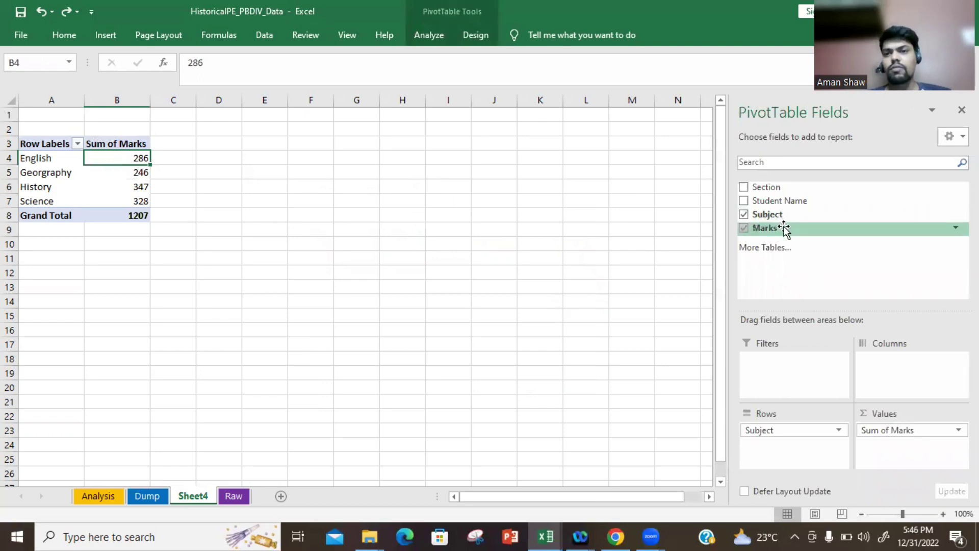
Step: Add Marks to Values again and show Sum of Marks2 as % of Grand Total
left_click_drag(786, 230, 875, 401)
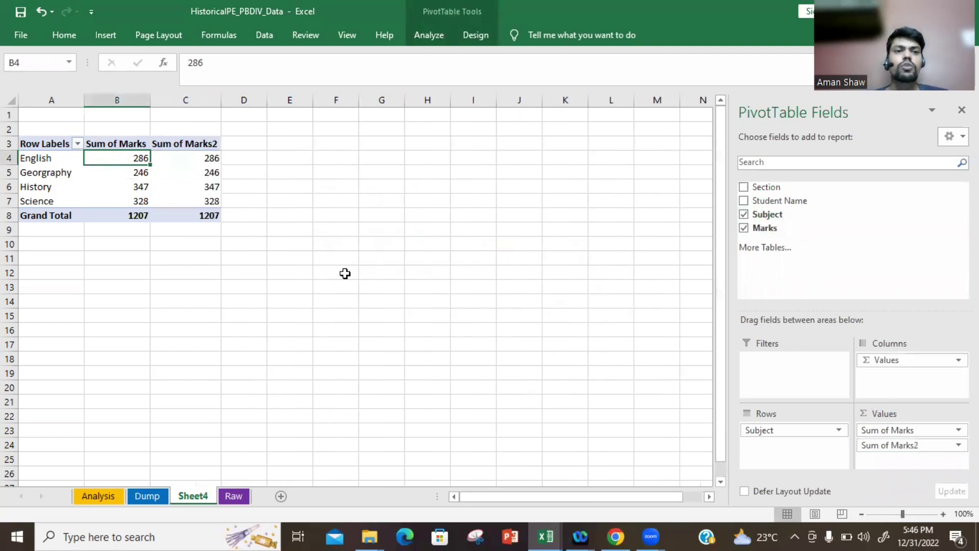
left_click(208, 161)
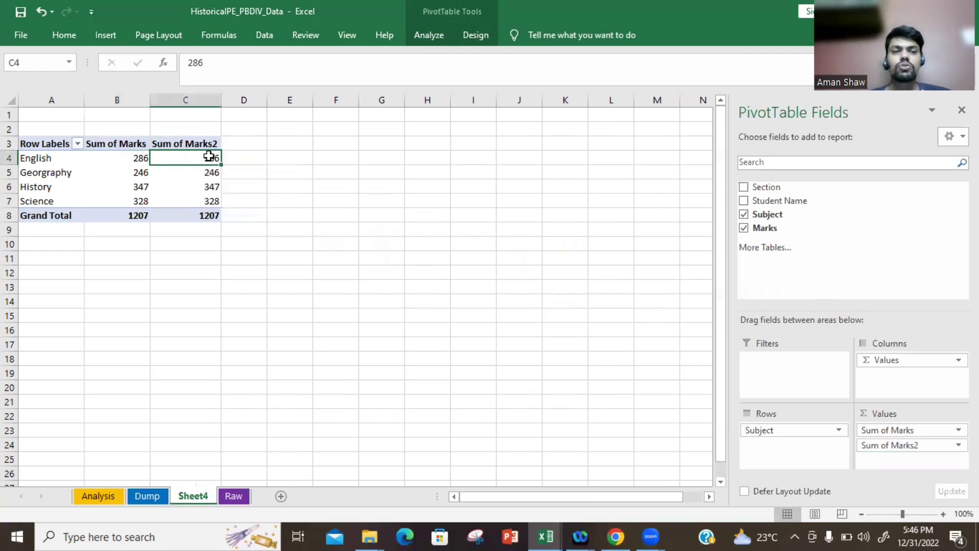
right_click(197, 159)
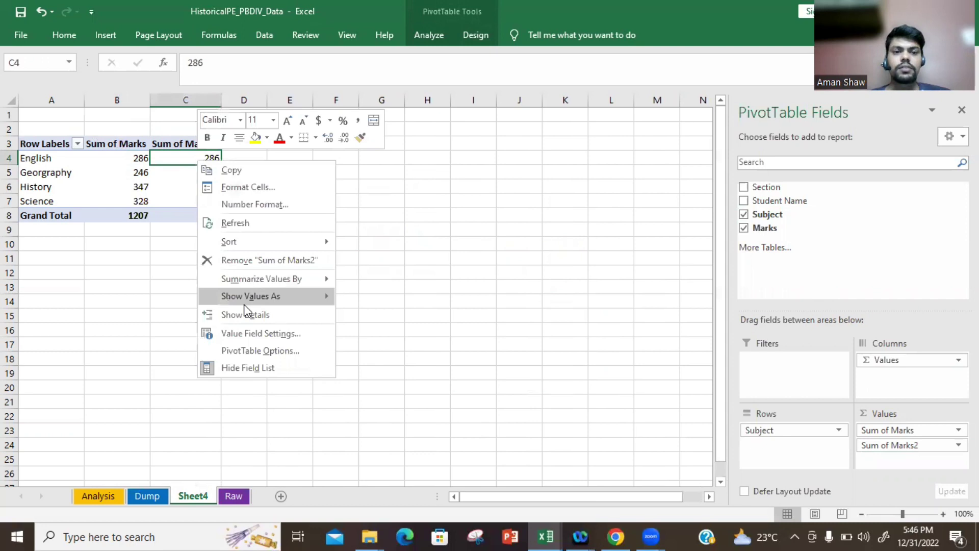
mouse_move(244, 304)
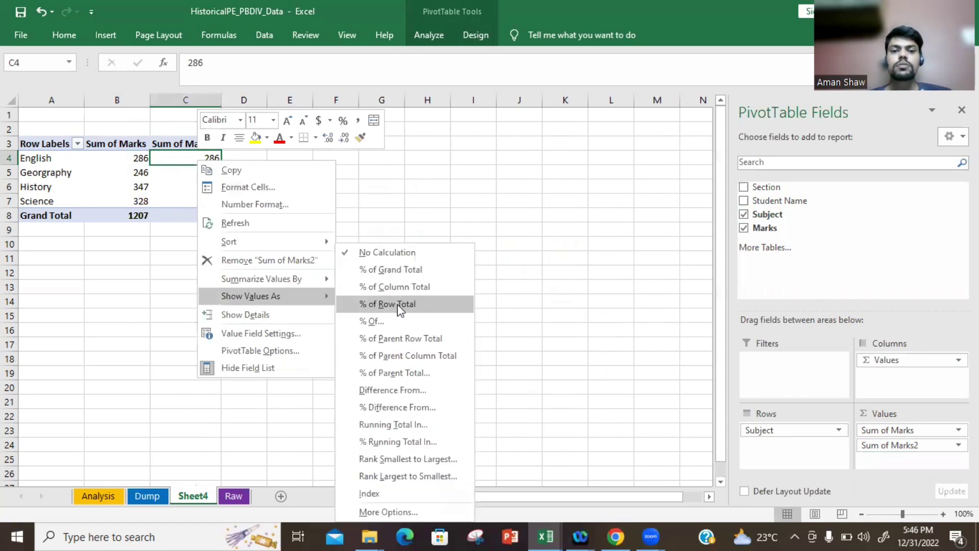
left_click(390, 275)
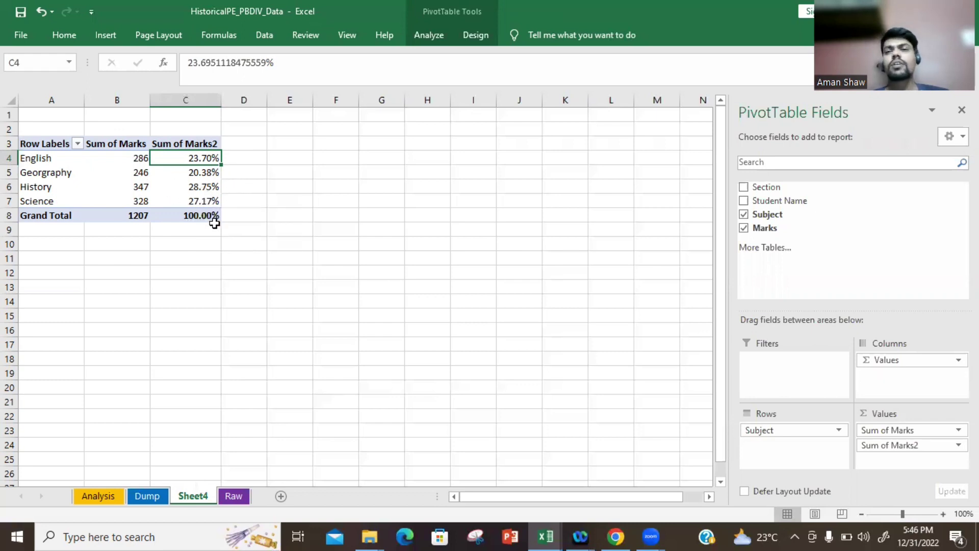
Step: Remove the percentage column and summarize Marks by Average (Grand Total 75.4375)
left_click(188, 183)
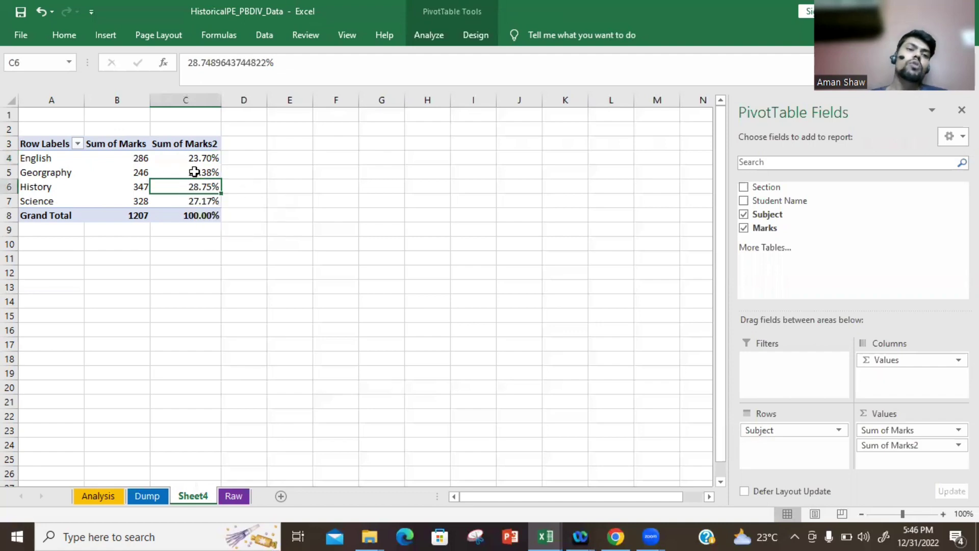
key("ctrl+z")
key("ctrl+z")
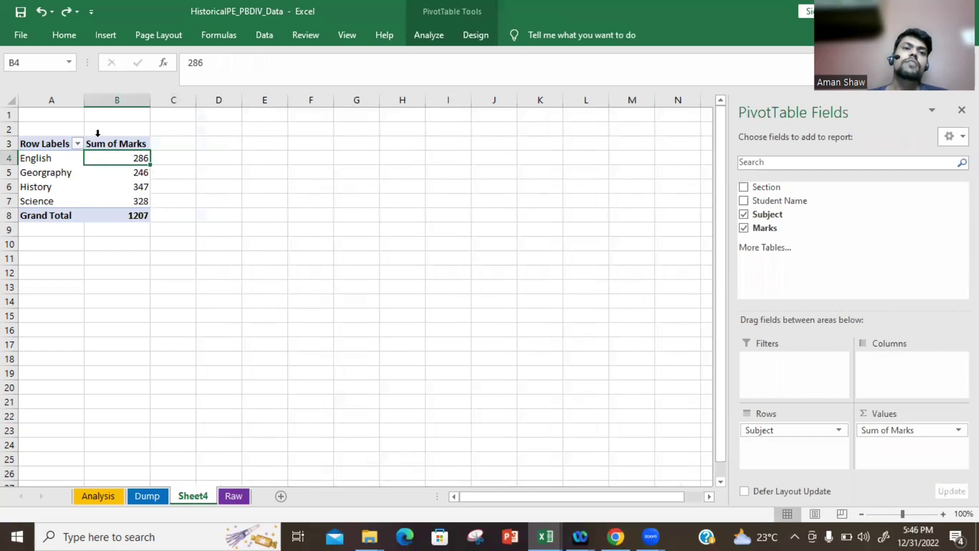
right_click(128, 178)
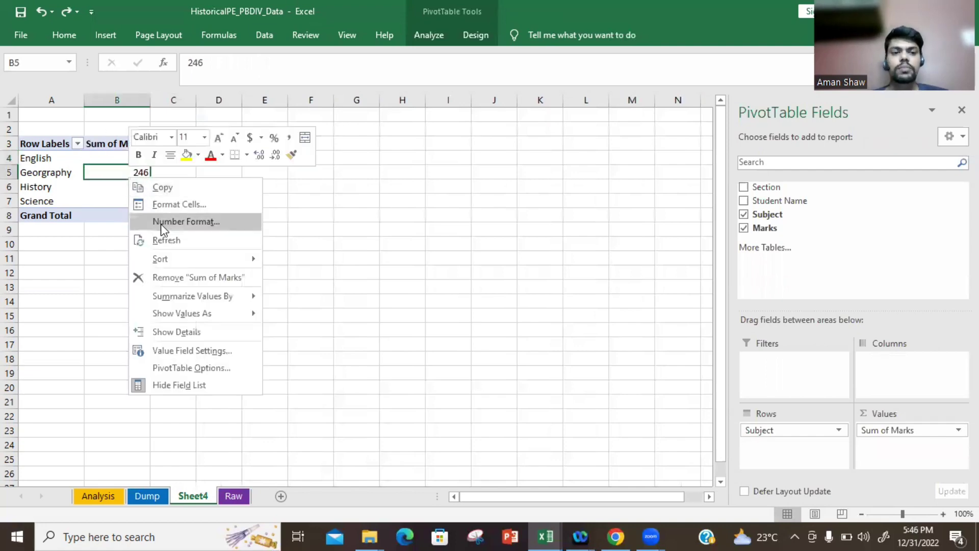
mouse_move(190, 299)
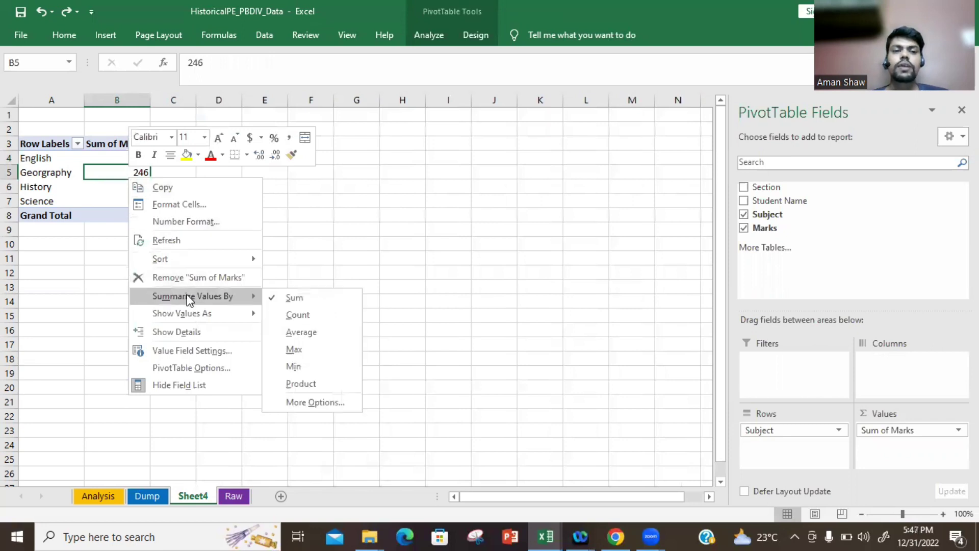
left_click(321, 335)
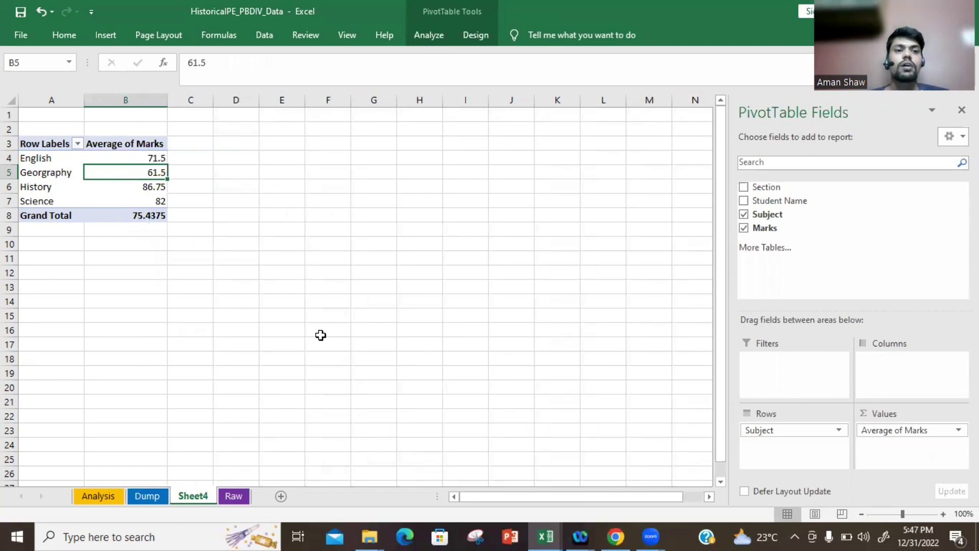
key("Up")
key("Up")
key("Left")
key("Down")
key("Down")
key("Down")
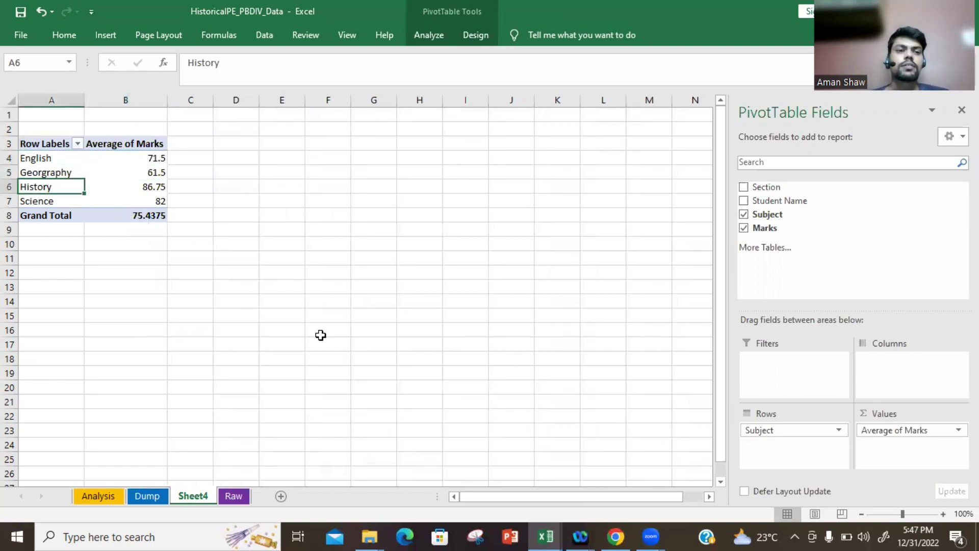
key("Down")
key("Up")
key("Up")
key("Up")
key("Up")
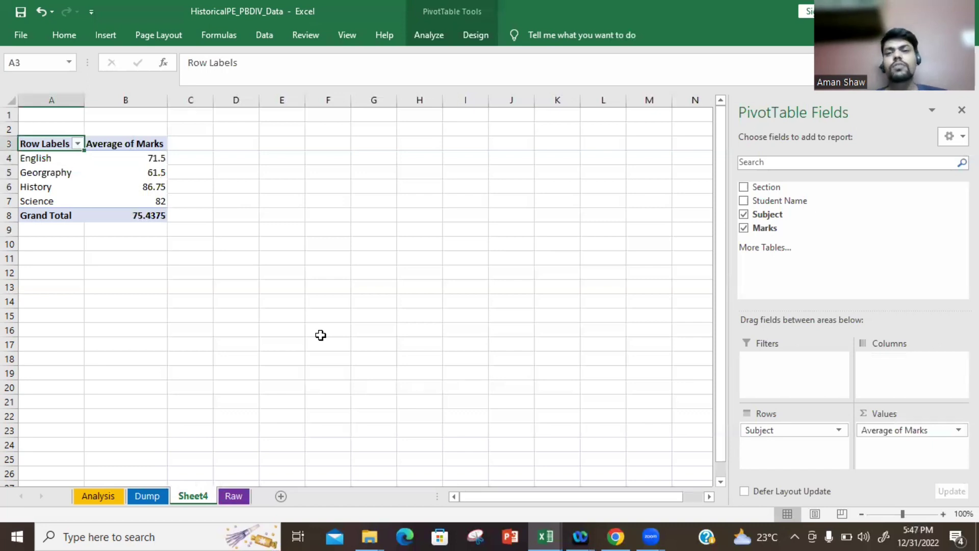
Step: Show the pivot in Tabular Form so its row header reads Subject
left_click(433, 39)
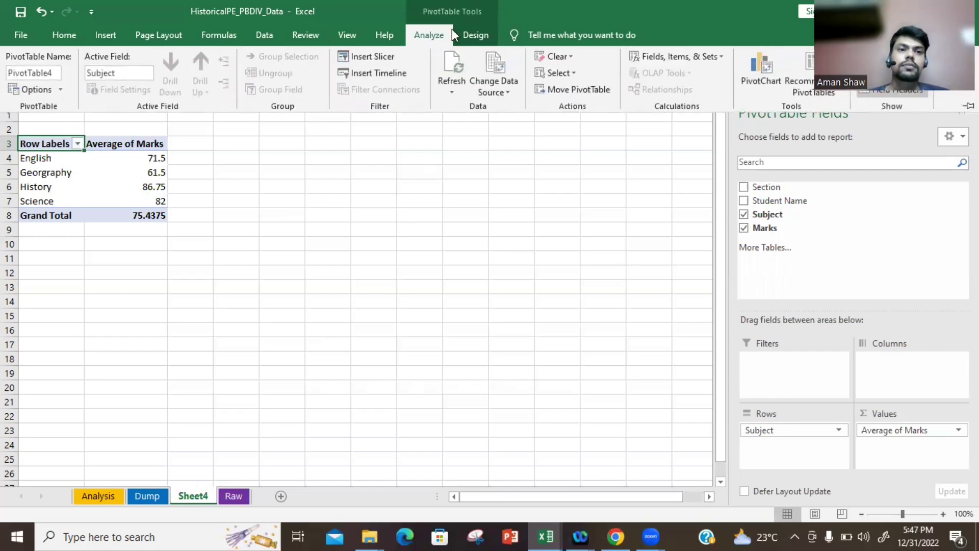
left_click(483, 35)
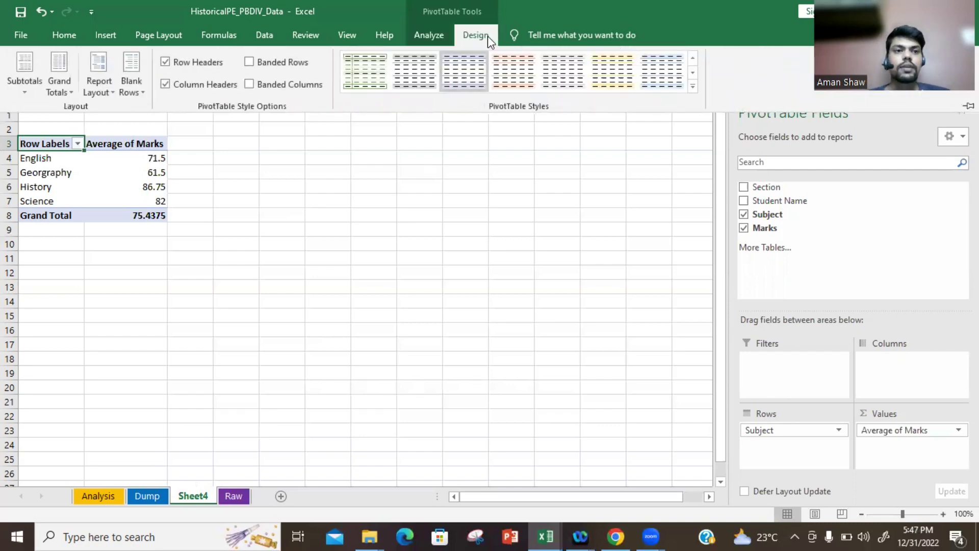
left_click(94, 85)
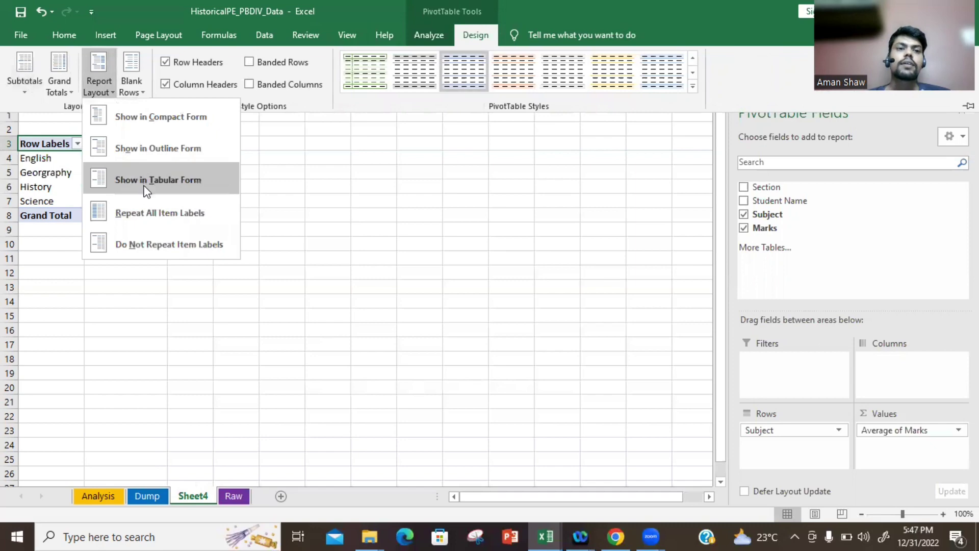
left_click(147, 196)
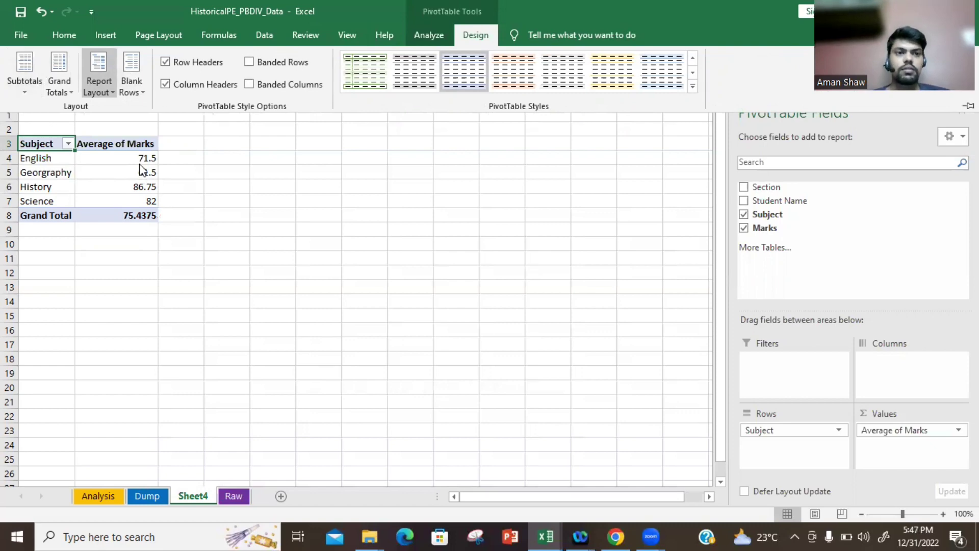
left_click(128, 148)
Step: Rename the Average of Marks header in B3 to Average
left_click(116, 135)
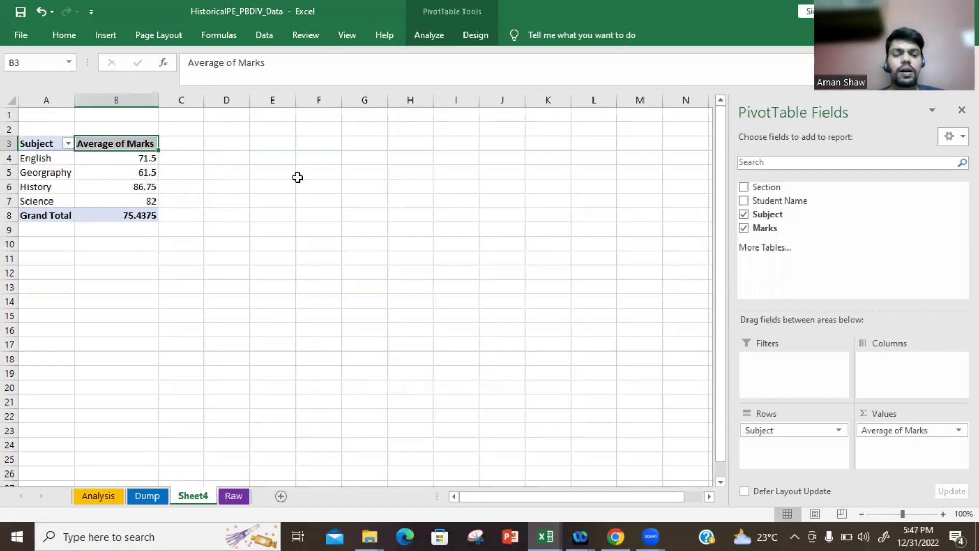
type("A")
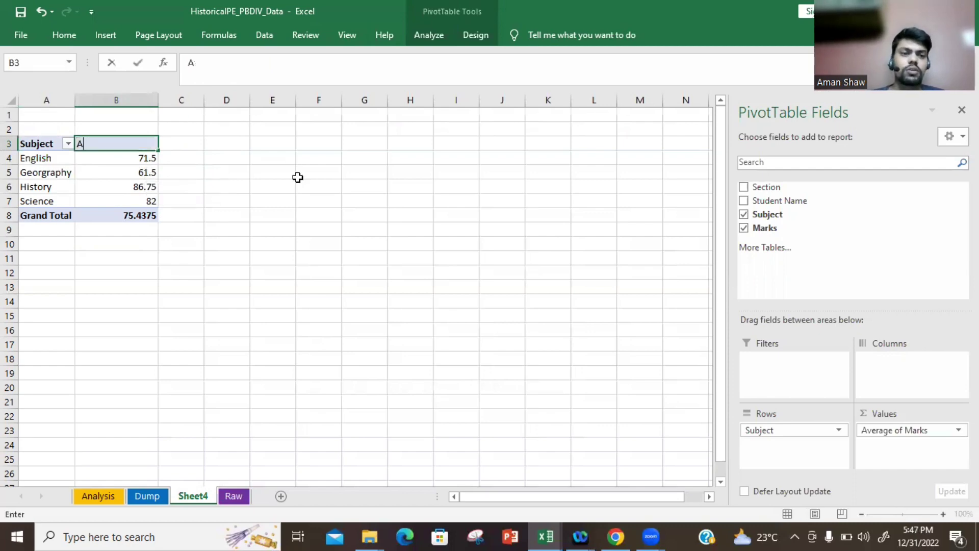
type("verage")
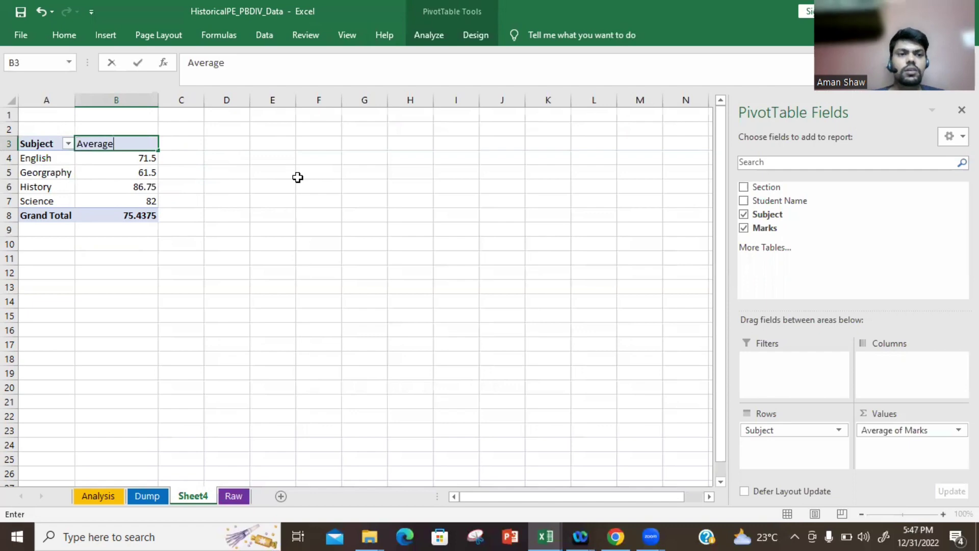
key("Tab")
key("Left")
key("Right")
key("Right")
key("Left")
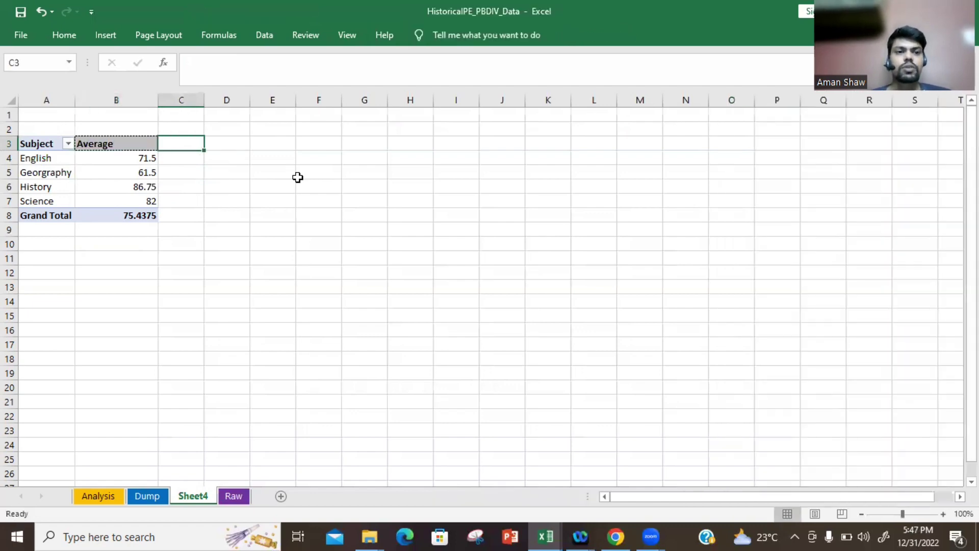
key("Left")
key("Down")
key("Down")
key("Up")
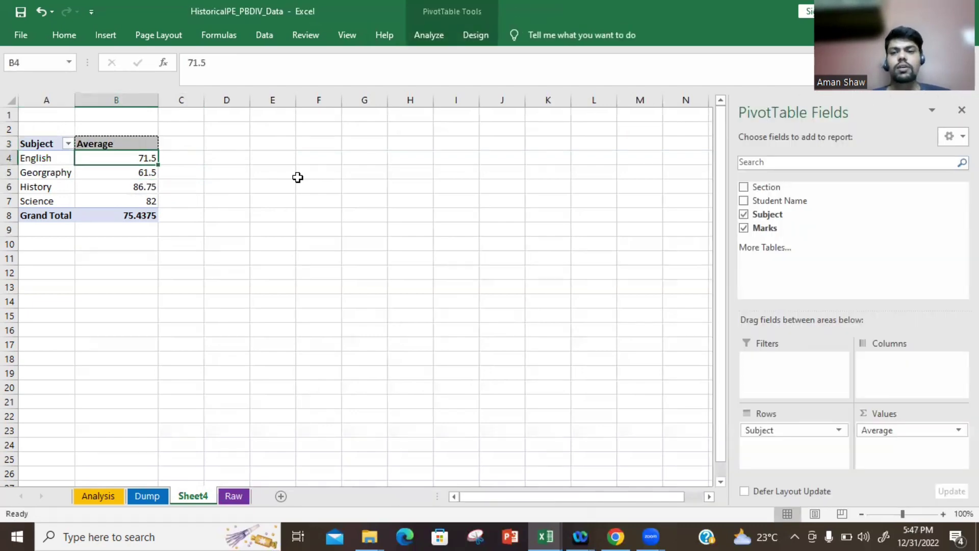
key("Up")
Step: Review the Average and Subject headers, briefly copying the Average header, then cancelling
key("ctrl+c")
key("Down")
key("Escape")
key("Up")
key("Left")
key("Right")
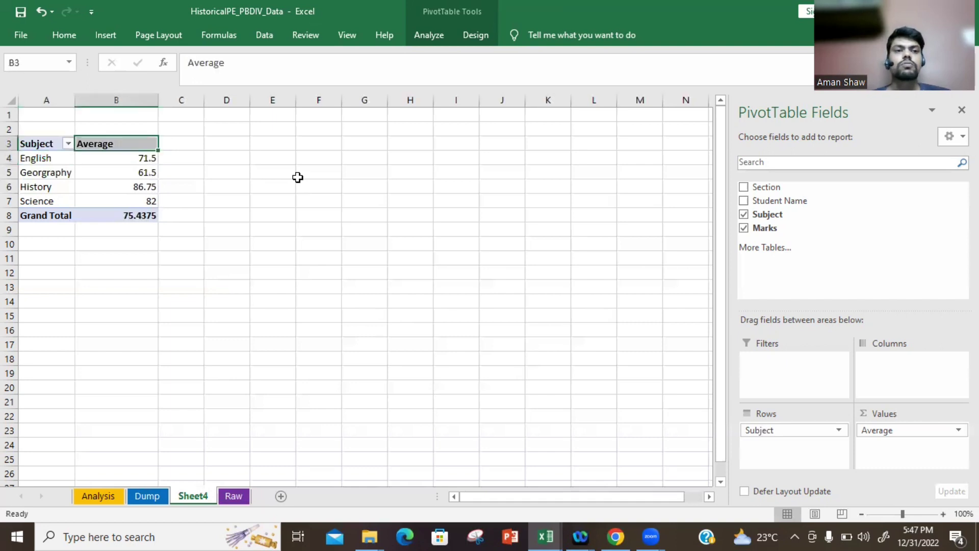
key("Right")
key("Down")
key("Left")
key("Up")
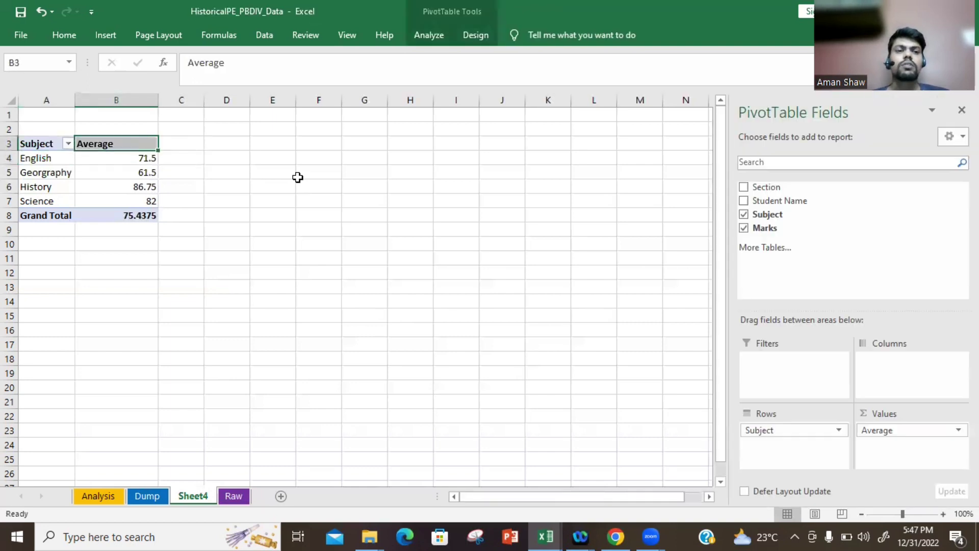
key("ctrl+c")
key("Down")
key("Down")
key("Left")
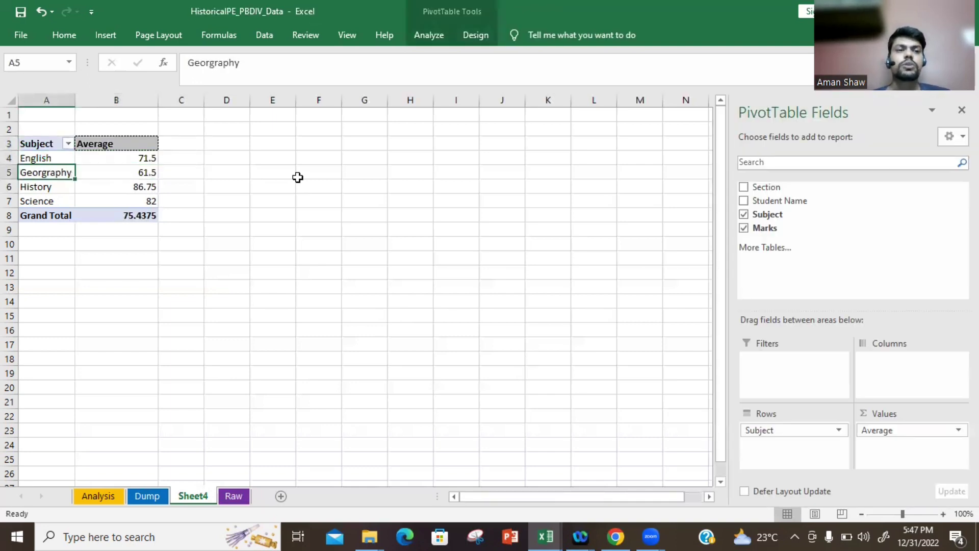
key("Up")
key("Up")
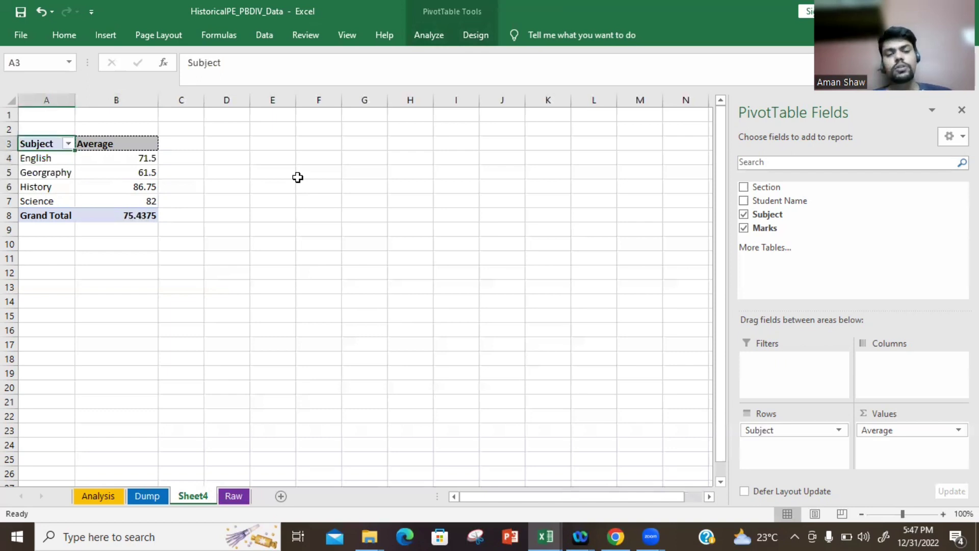
Step: Try sorting the Subject rows Z to A, then undo the sort
key("alt+Down")
key("Down")
key("Down")
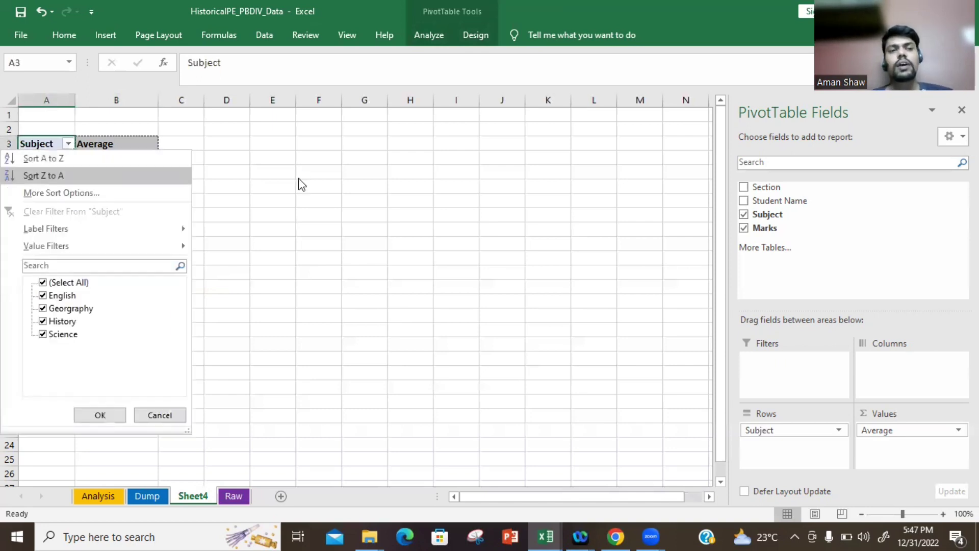
key("Down")
key("Up")
key("Return")
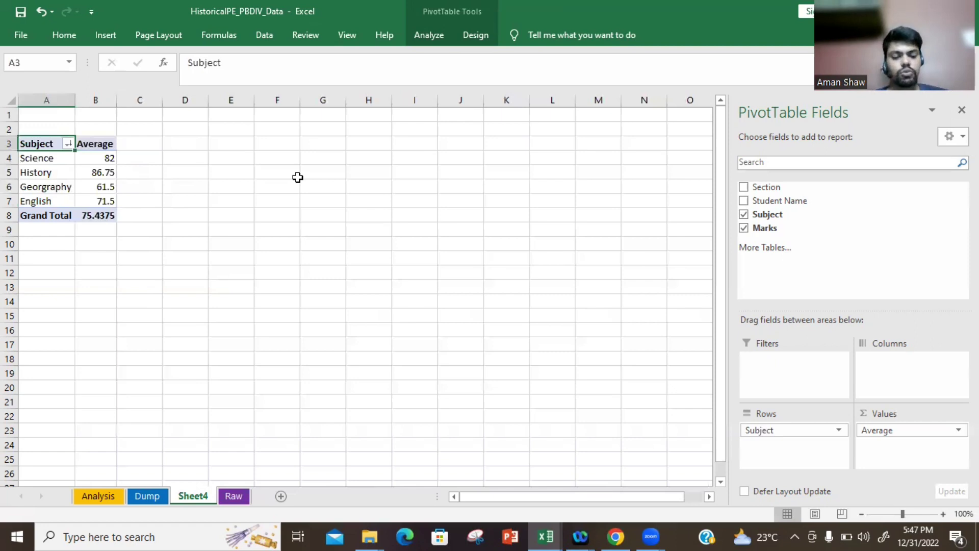
key("ctrl+z")
Step: Overwrite the first subject label with History to move History to the top
key("Down")
key("Down")
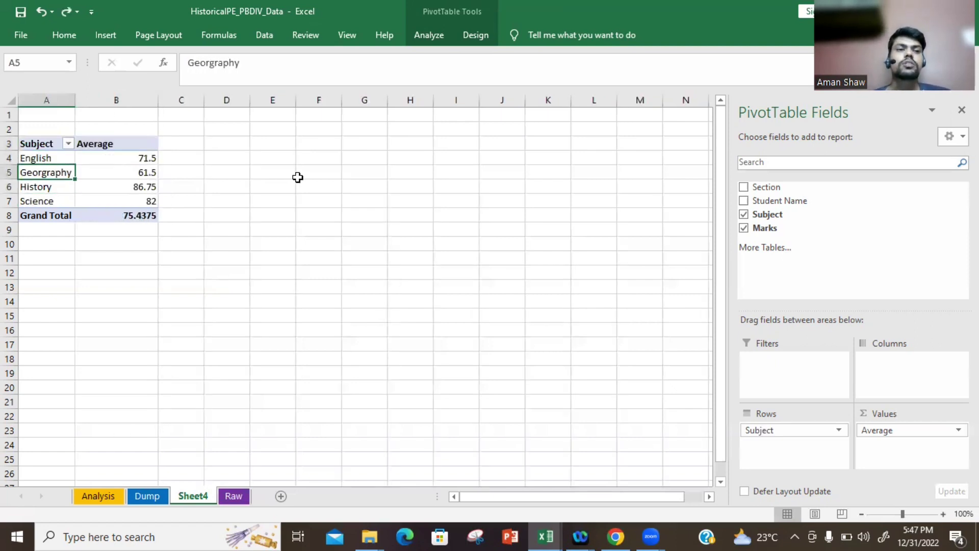
key("Up")
key("F2")
key("shift+Home")
type("History")
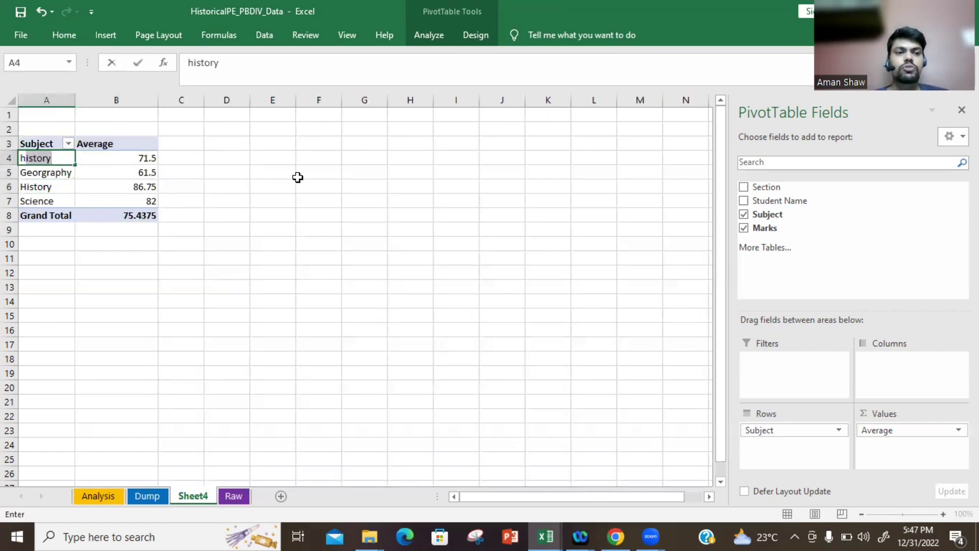
key("Return")
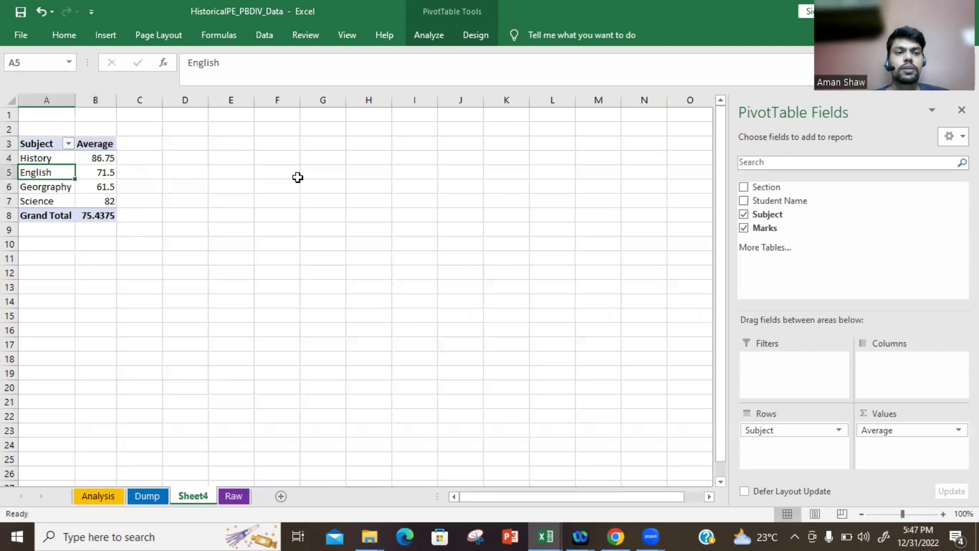
Step: Move Georgraphy into second place and rename the 71.5 item to English
key("F2")
key("shift+Home")
type("g")
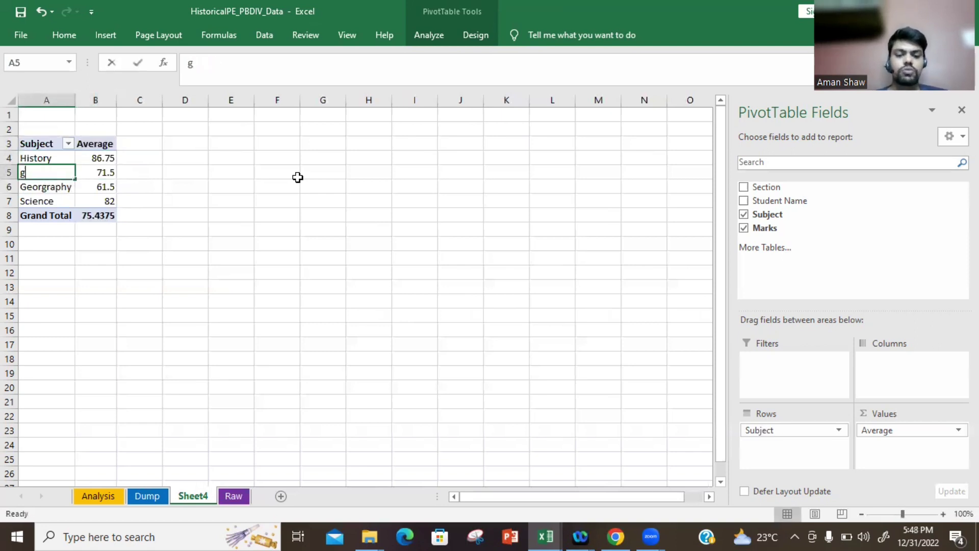
key("Return")
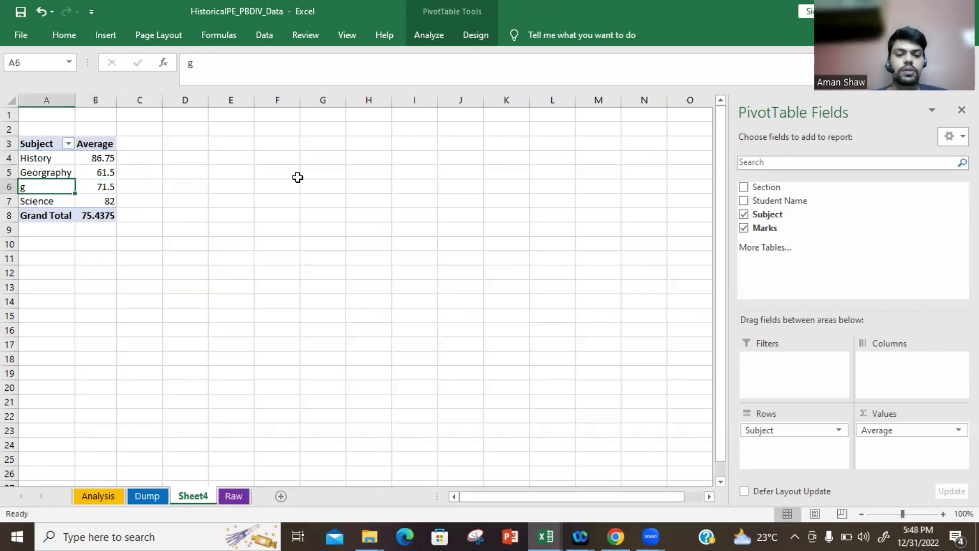
type("English")
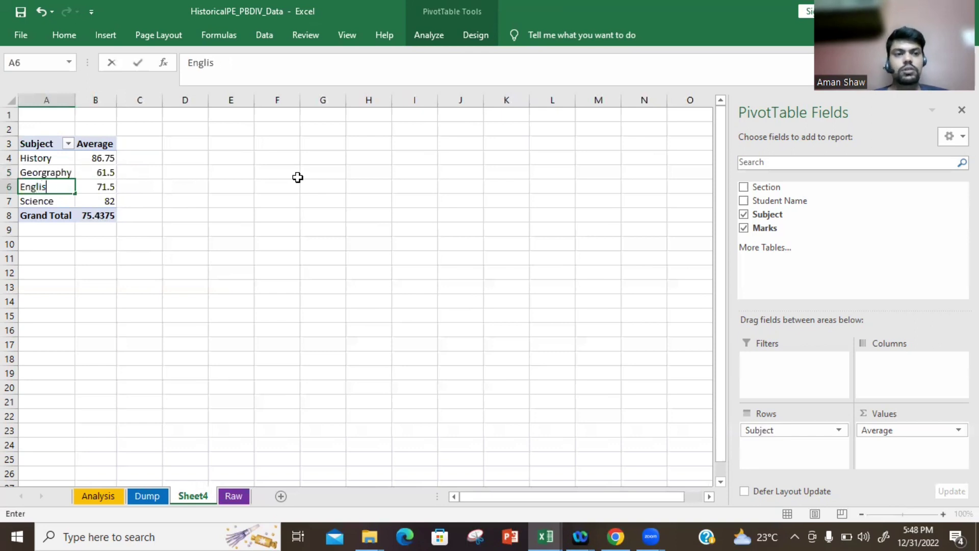
key("ctrl+Return")
Step: Review the reordered subject rows, their averages and the Grand Total
key("Right")
key("Left")
key("Down")
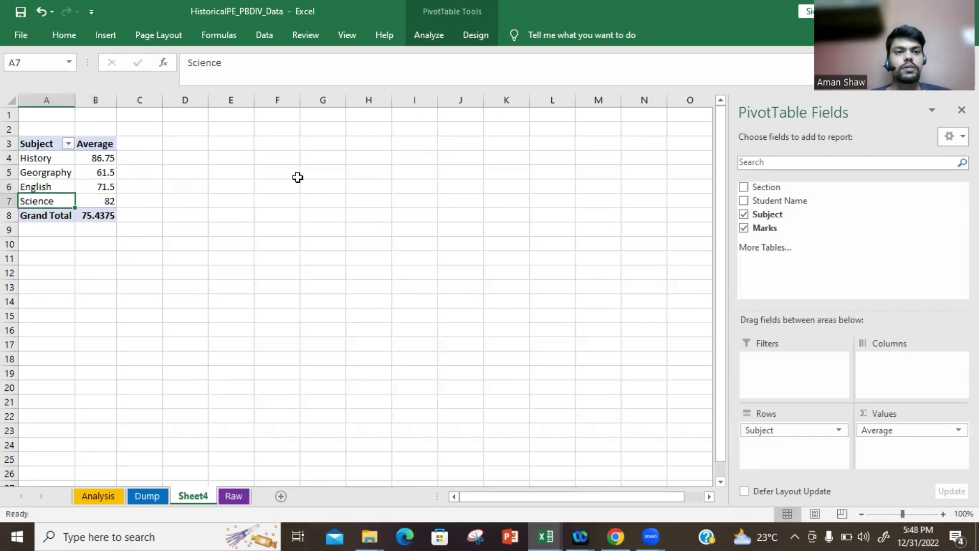
key("Down")
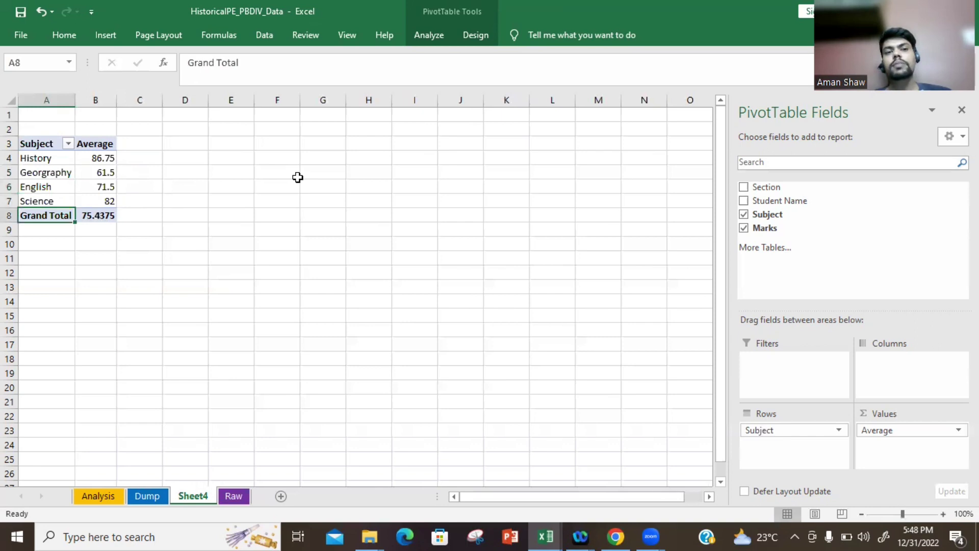
key("Up")
key("Up")
key("Up")
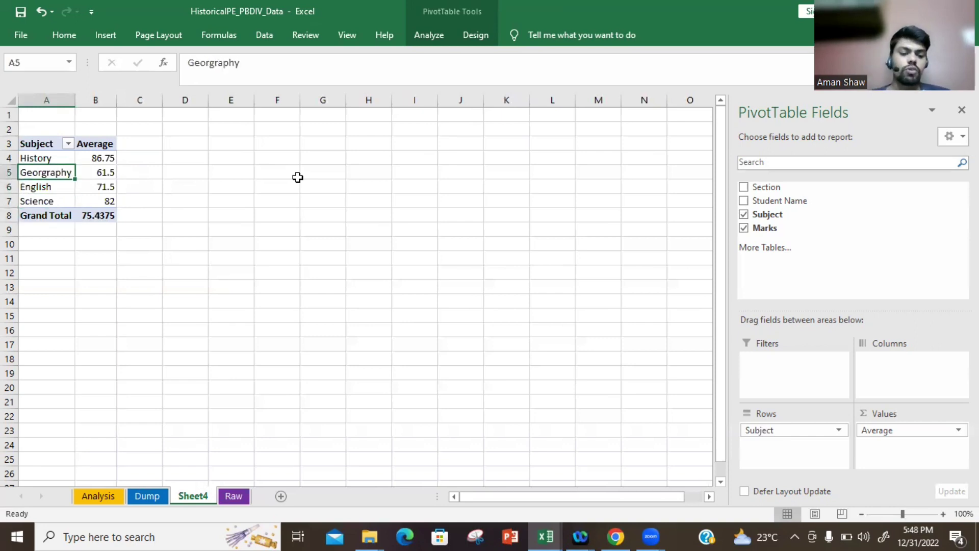
key("Right")
key("Up")
key("Up")
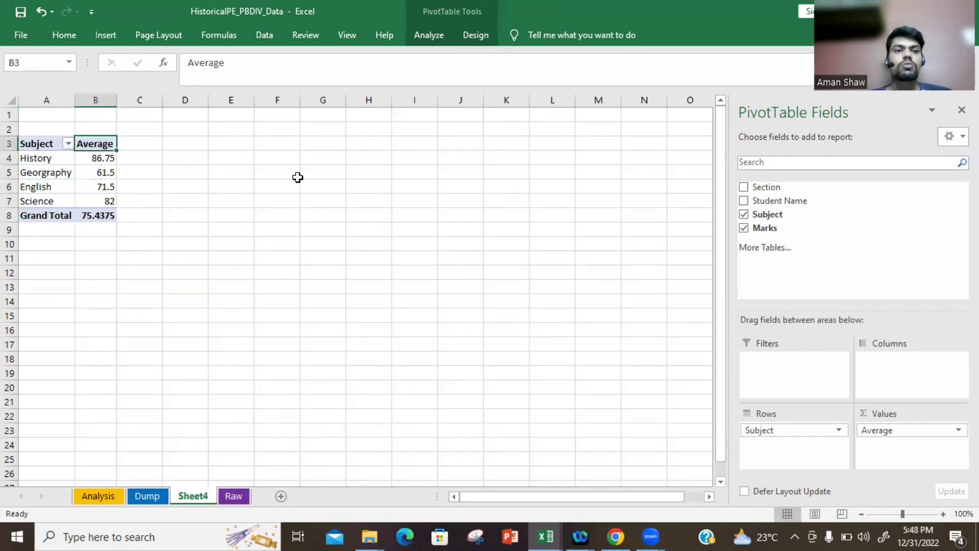
key("Down")
Step: Summarize the pivot values by Sum instead of Average
right_click(100, 161)
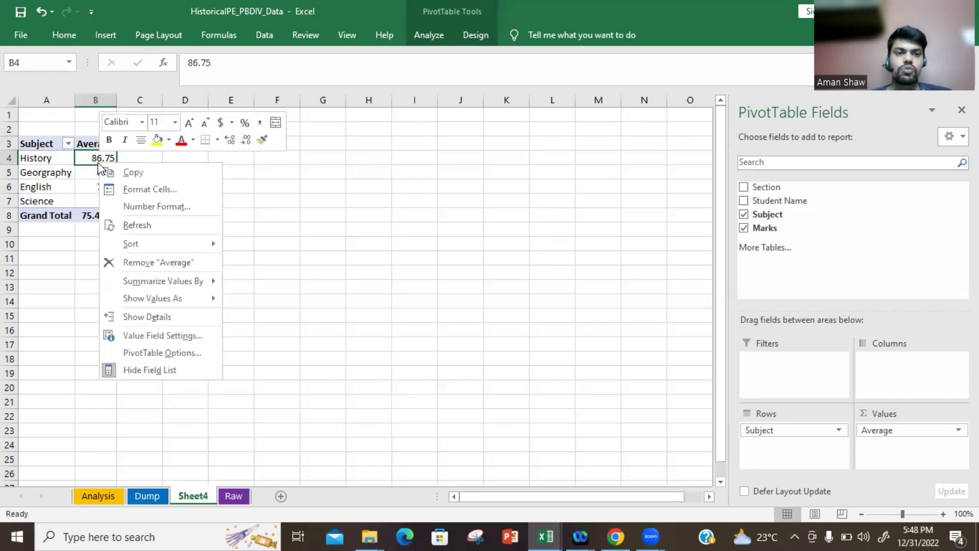
mouse_move(178, 284)
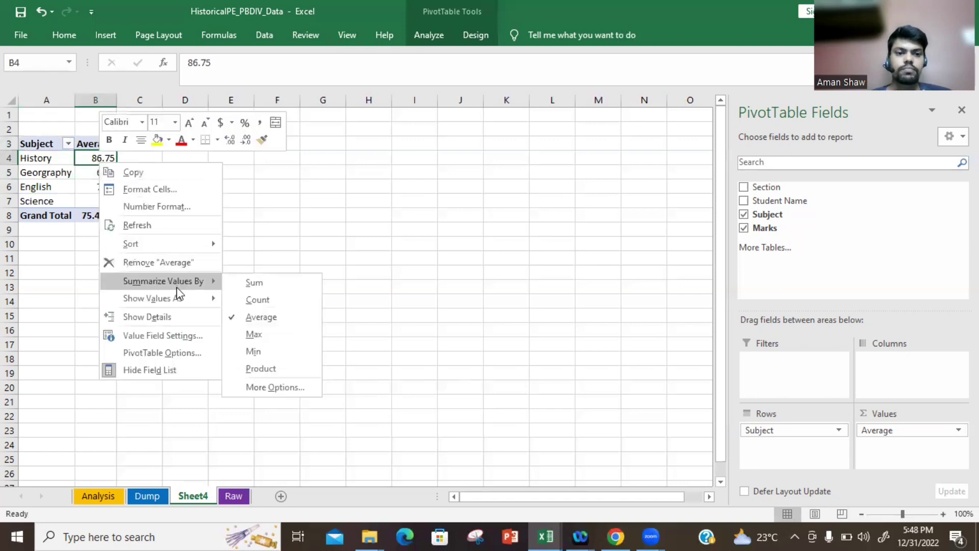
left_click(269, 282)
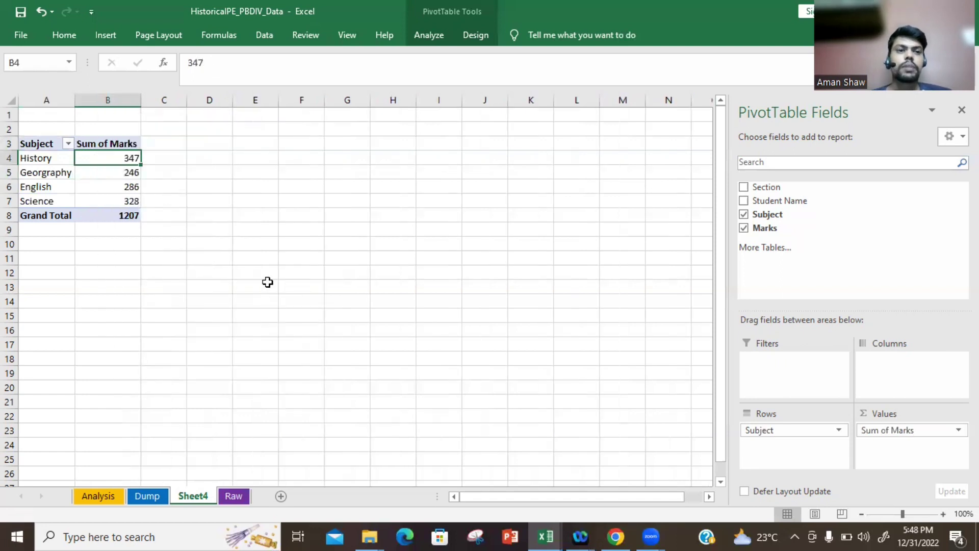
Step: Enter a test formula in C4 multiplying History's sum of marks by 4
key("Right")
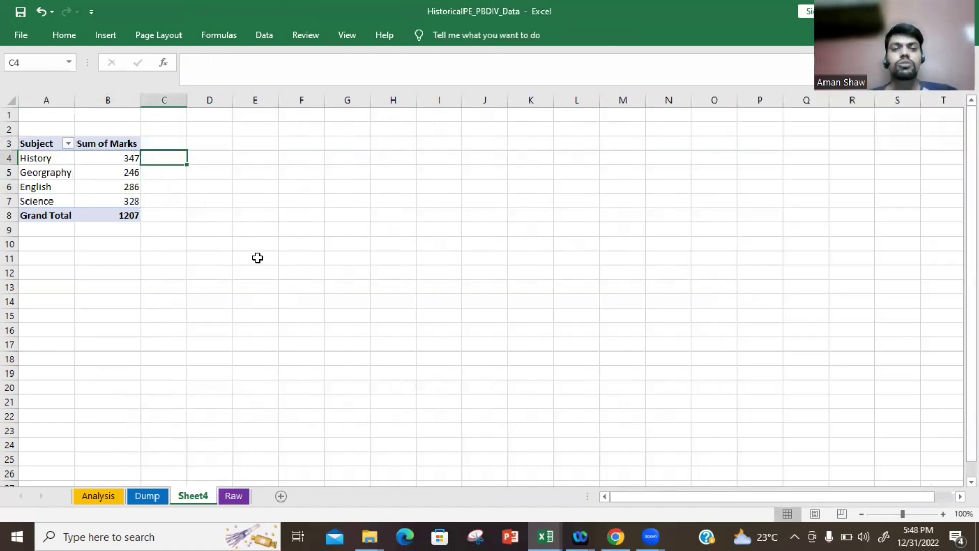
type("=")
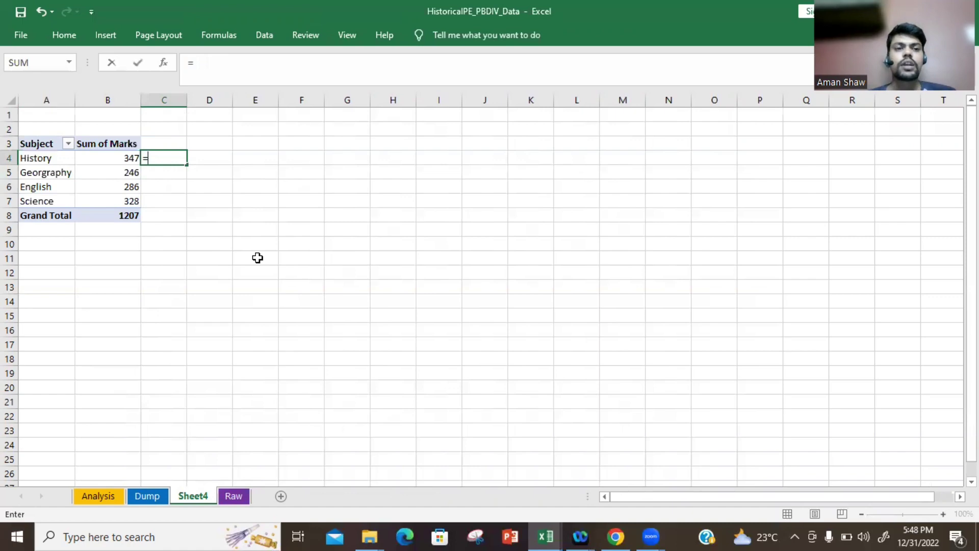
key("Left")
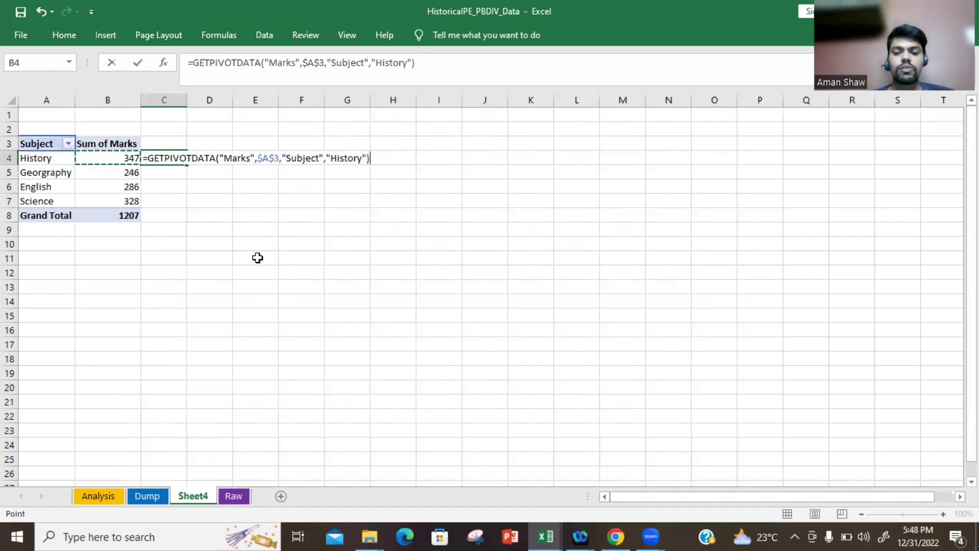
type("*4")
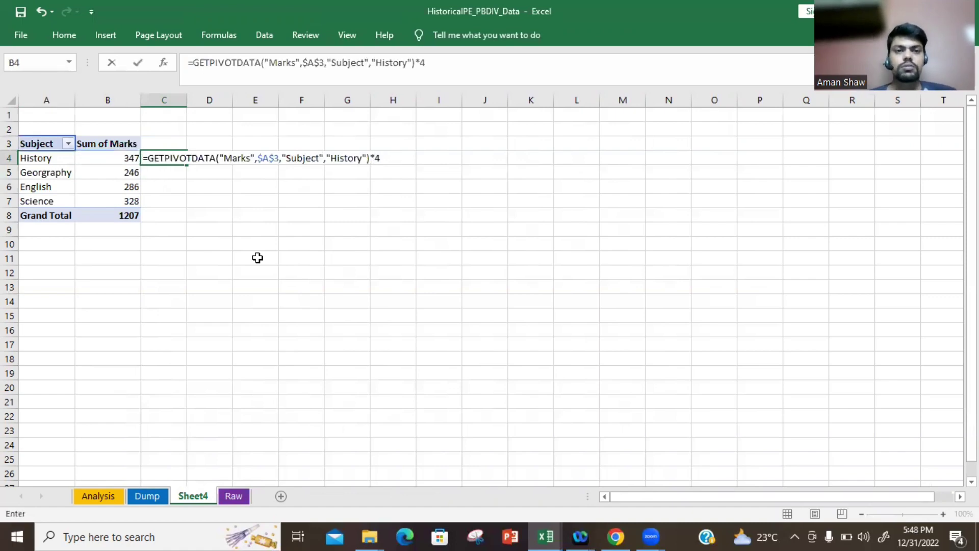
key("ctrl+Return")
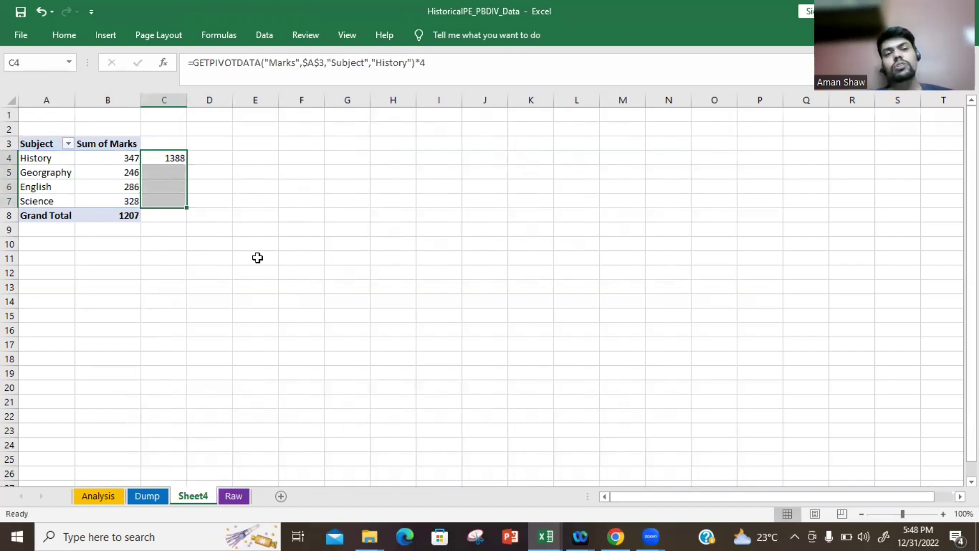
Step: Fill the test formula down to Science, check the results, then clear them
key("ctrl+d")
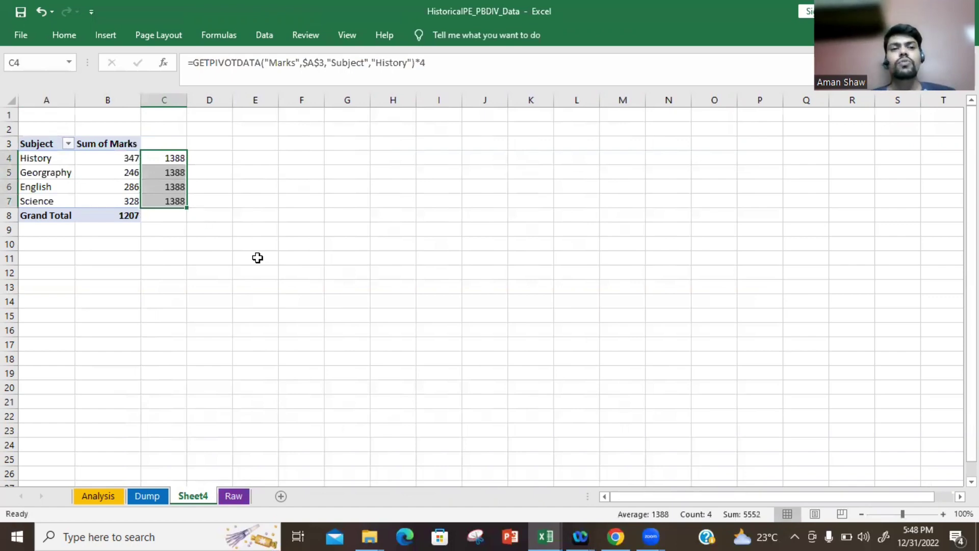
key("shift+BackSpace")
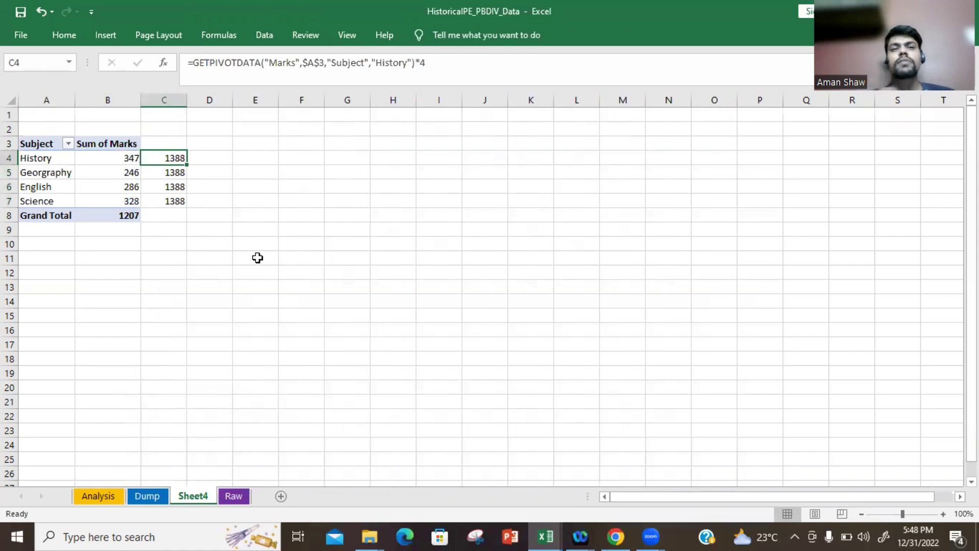
key("Down")
key("Down")
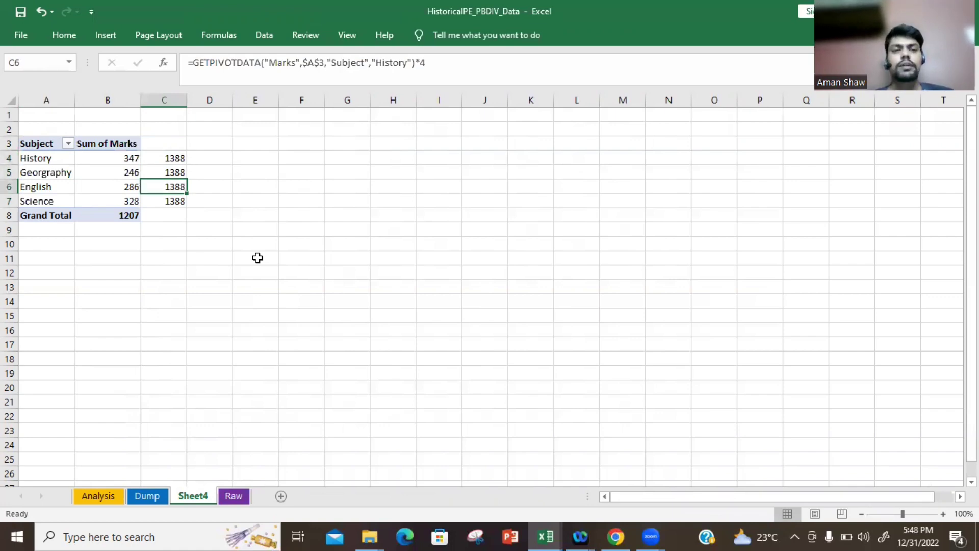
key("Down")
key("shift+Up")
key("shift+Up")
key("shift+Up")
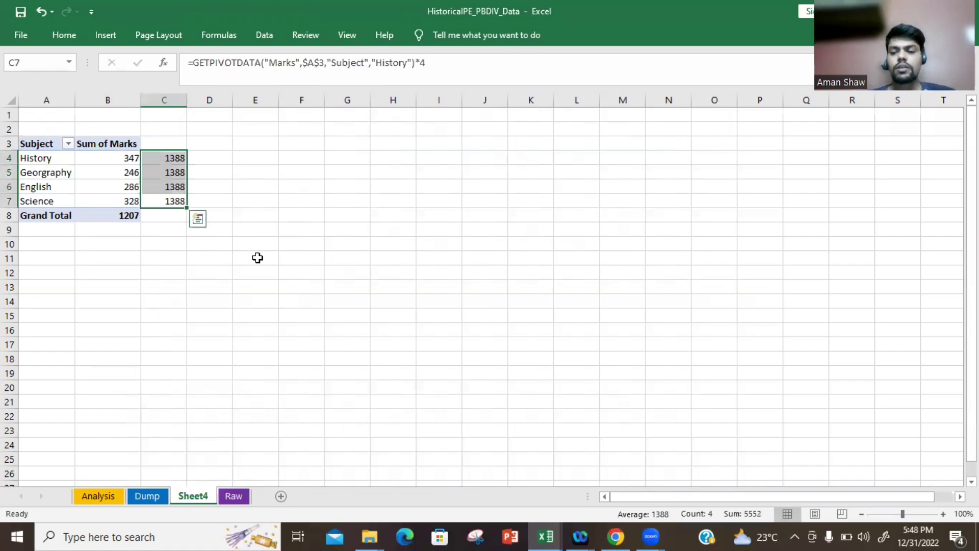
key("Delete")
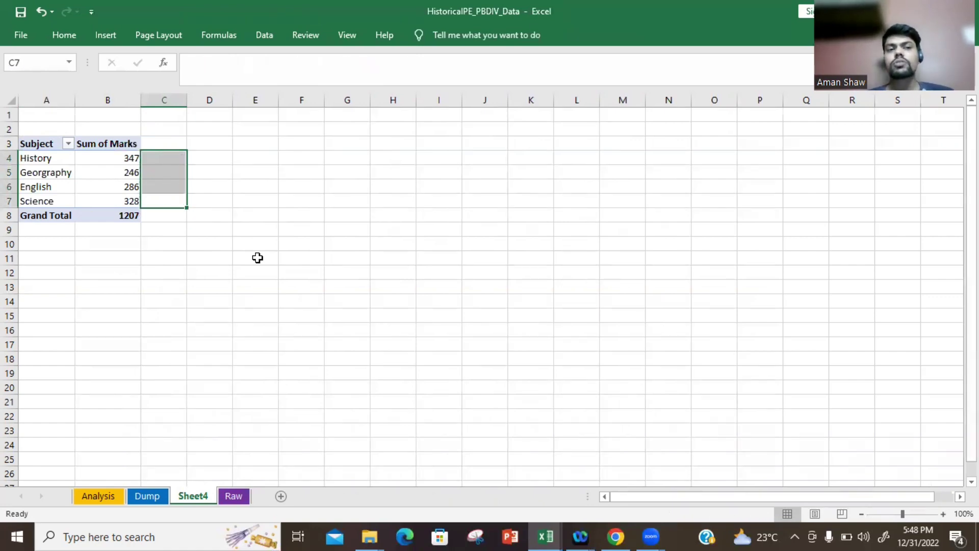
key("Left")
key("Up")
key("Up")
key("Up")
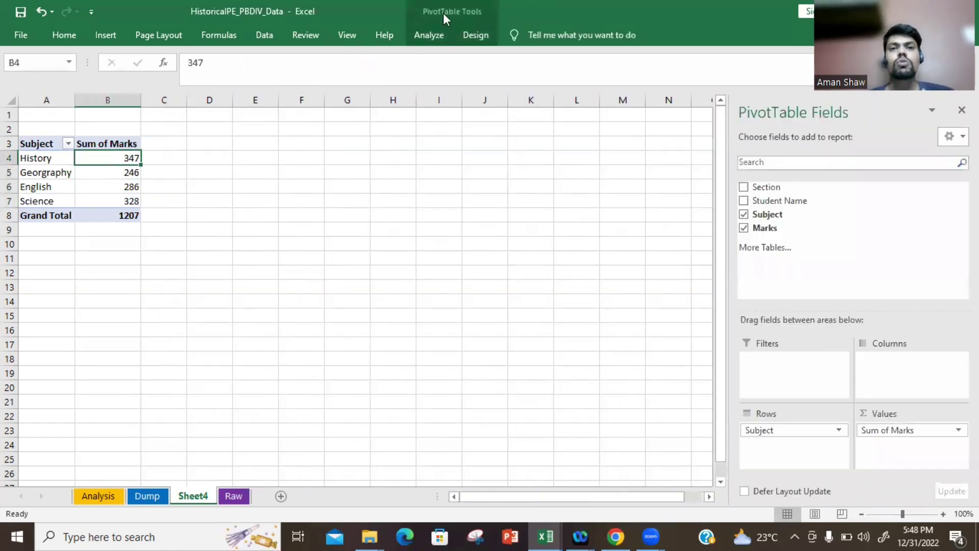
Step: Turn off Generate GetPivotData in the PivotTable Options
left_click(476, 31)
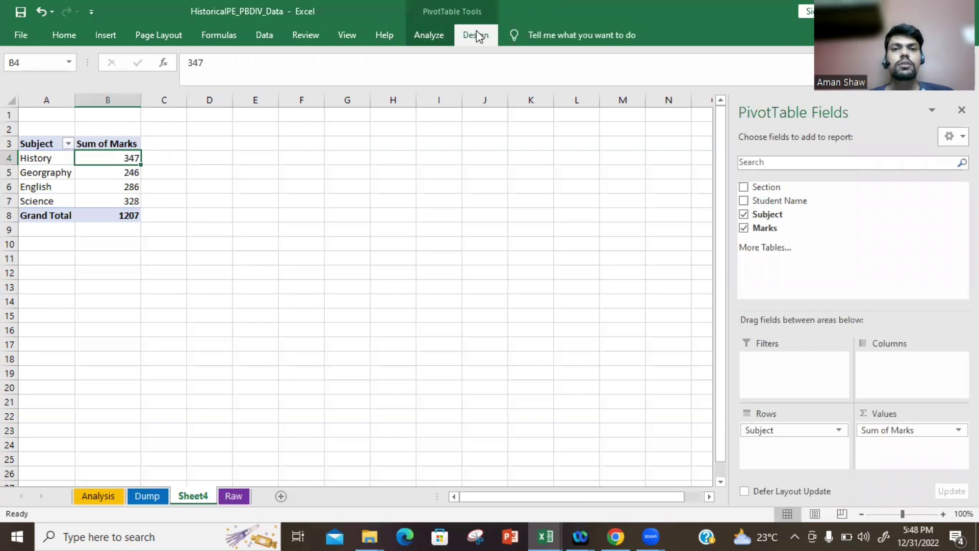
left_click(427, 33)
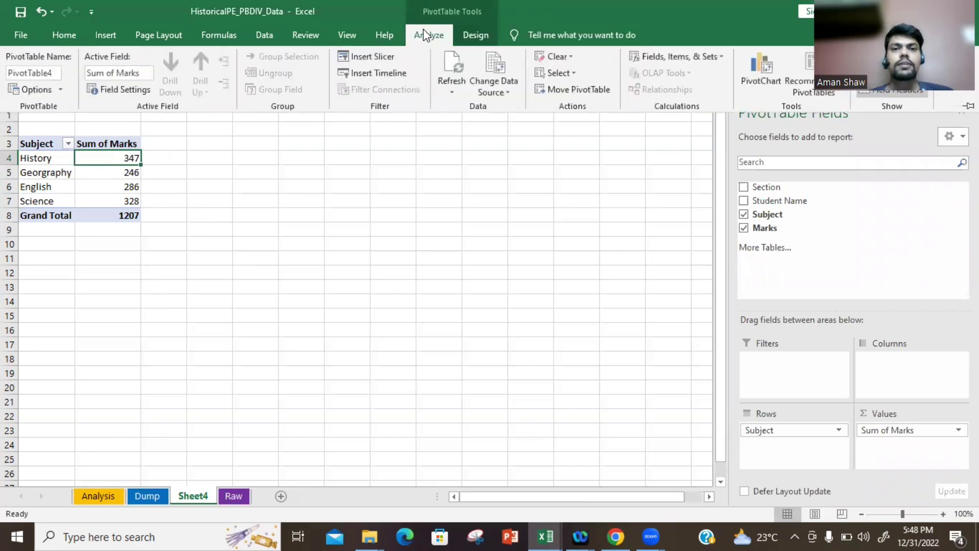
left_click(59, 91)
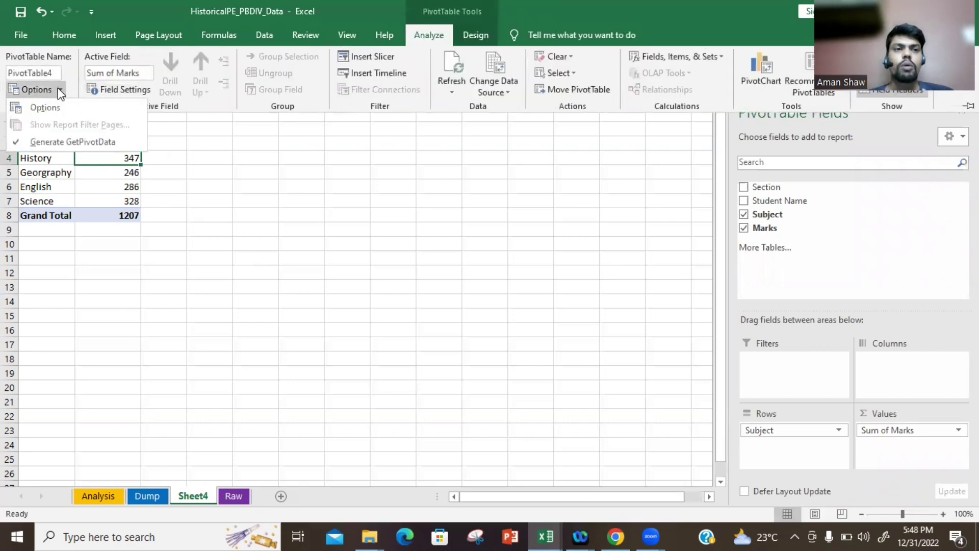
left_click(15, 146)
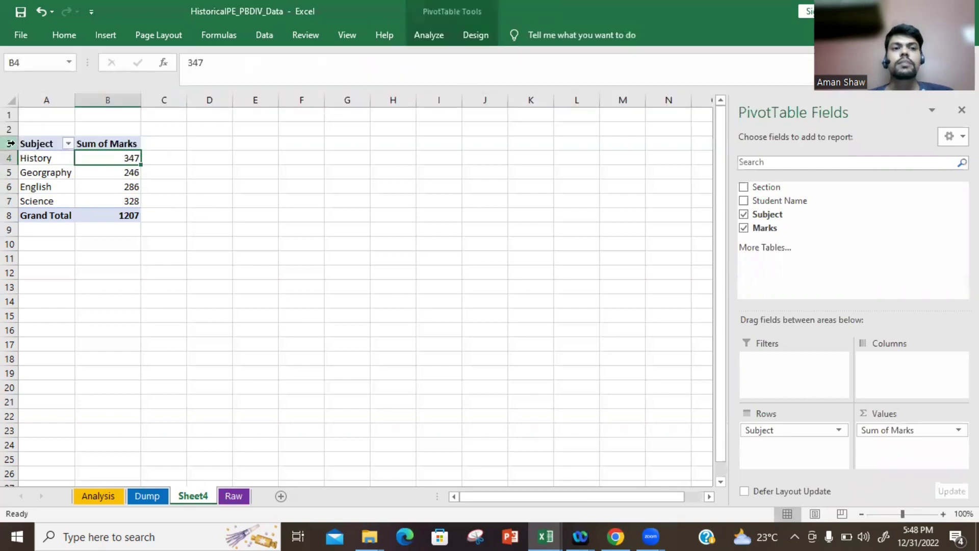
Step: Test =B4*4 in C4, fill it down the subject rows, then clear it
key("Right")
type("=")
key("Left")
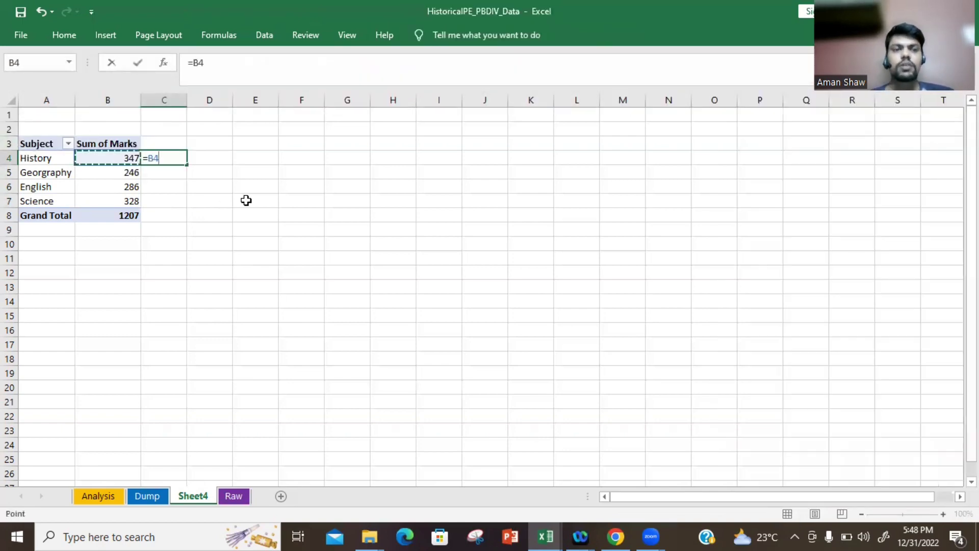
type("*")
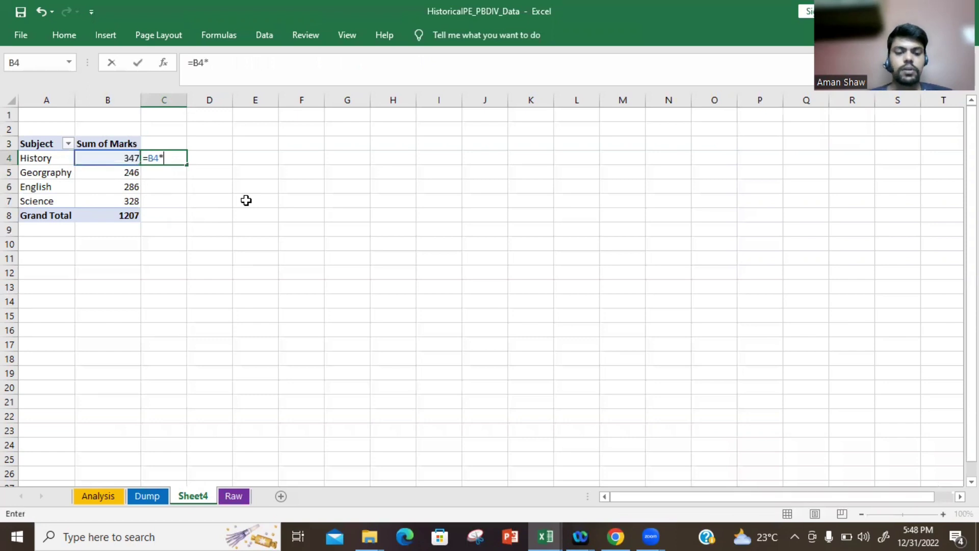
type("4")
key("Tab")
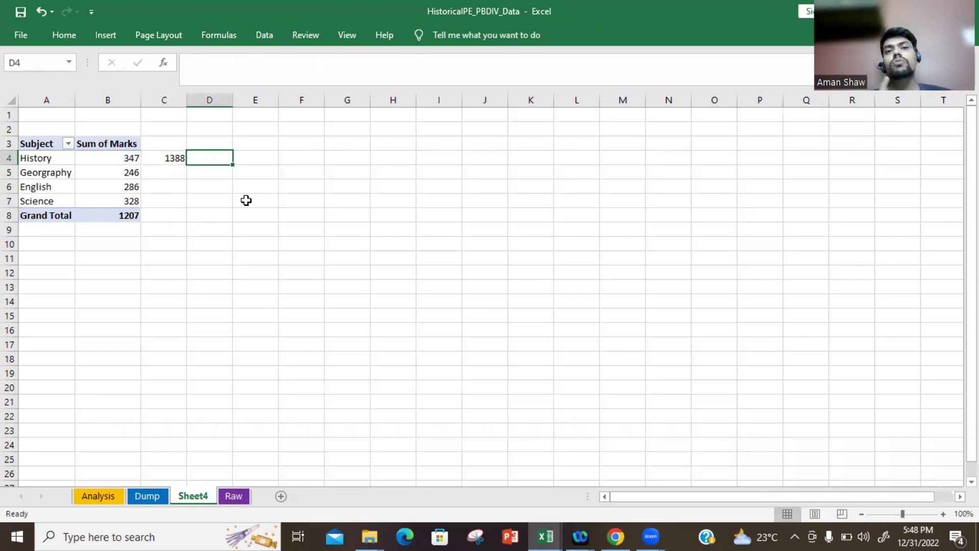
key("Left")
key("shift+Down")
key("shift+Down")
key("shift+Down")
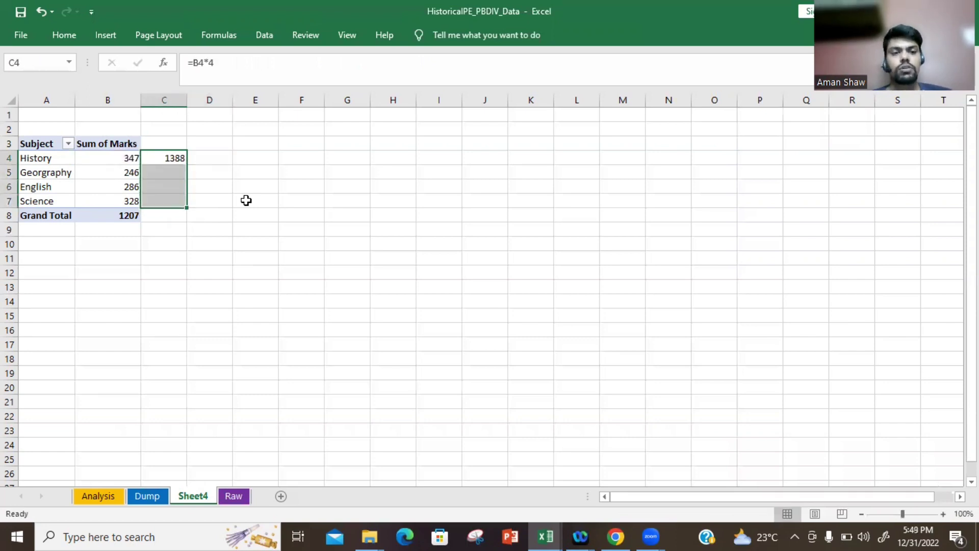
key("ctrl+d")
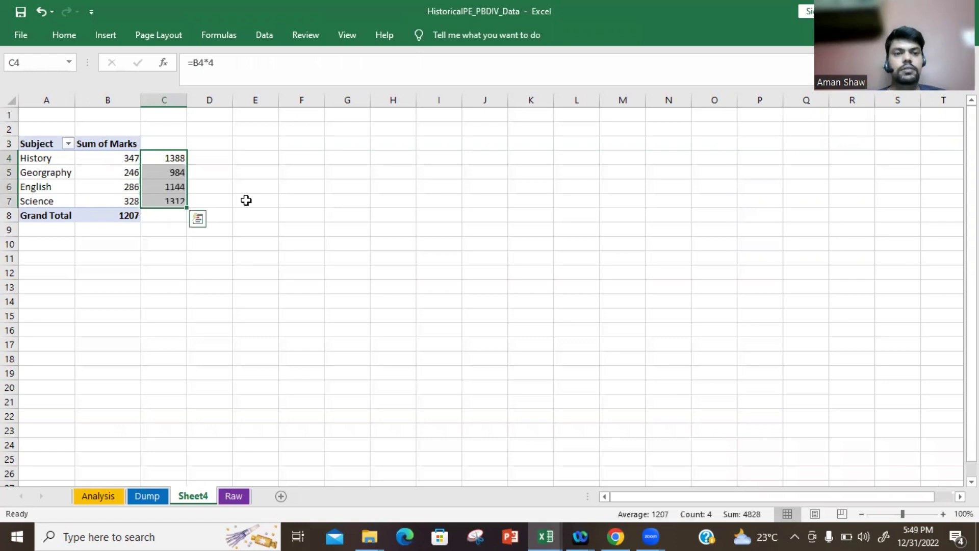
key("Delete")
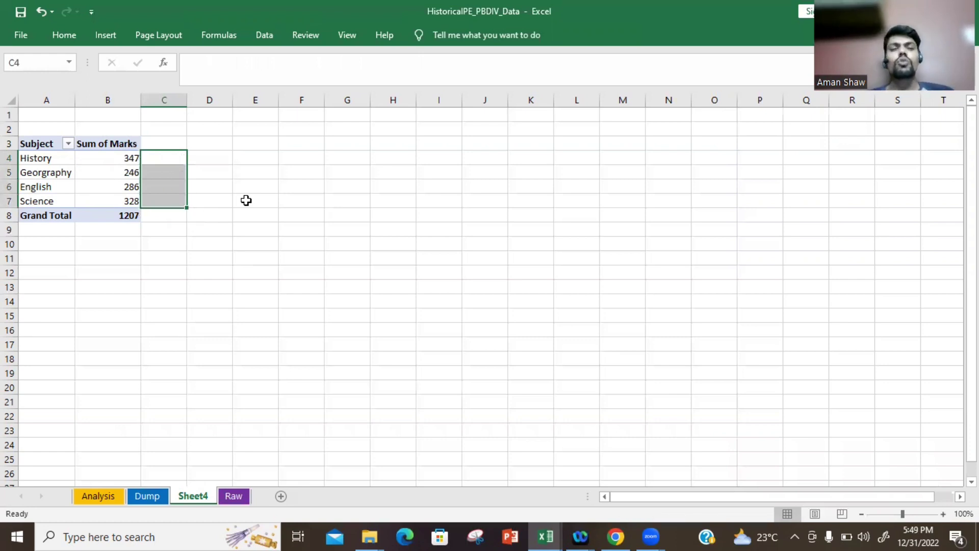